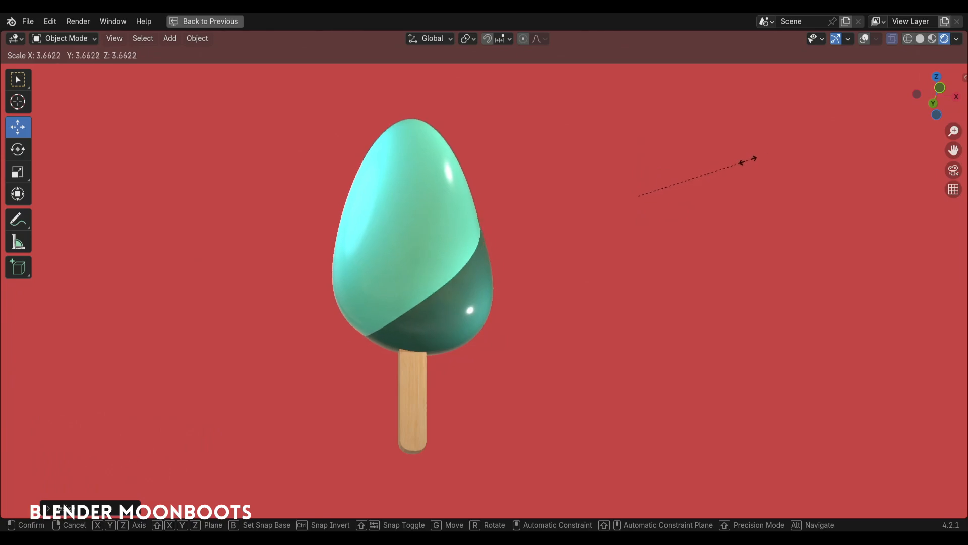
# Confirm the control object's scaling beside the popsicle, move it along the X axis and rotate it freely.
pyautogui.click(652, 191)
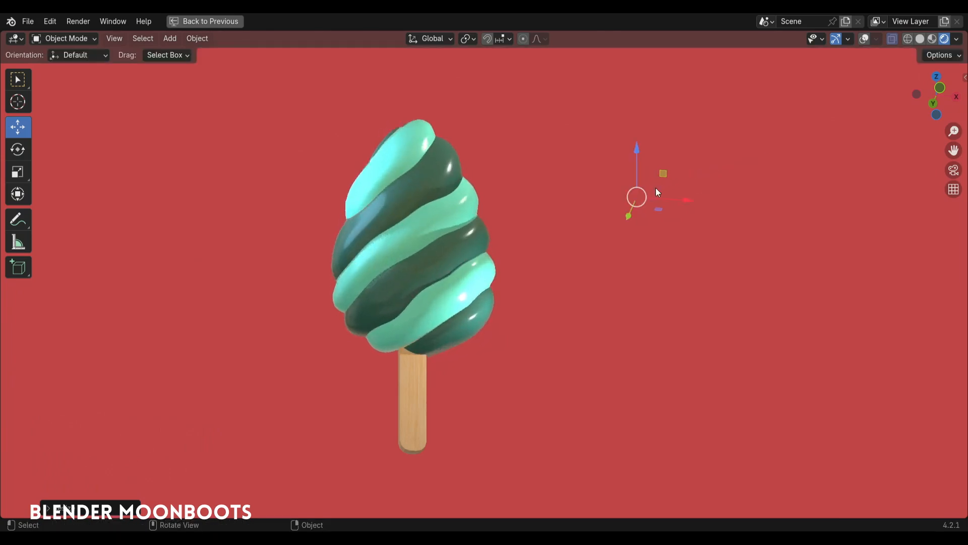
pyautogui.moveTo(689, 204); pyautogui.dragTo(640, 189)
pyautogui.press('r')
pyautogui.press('r')
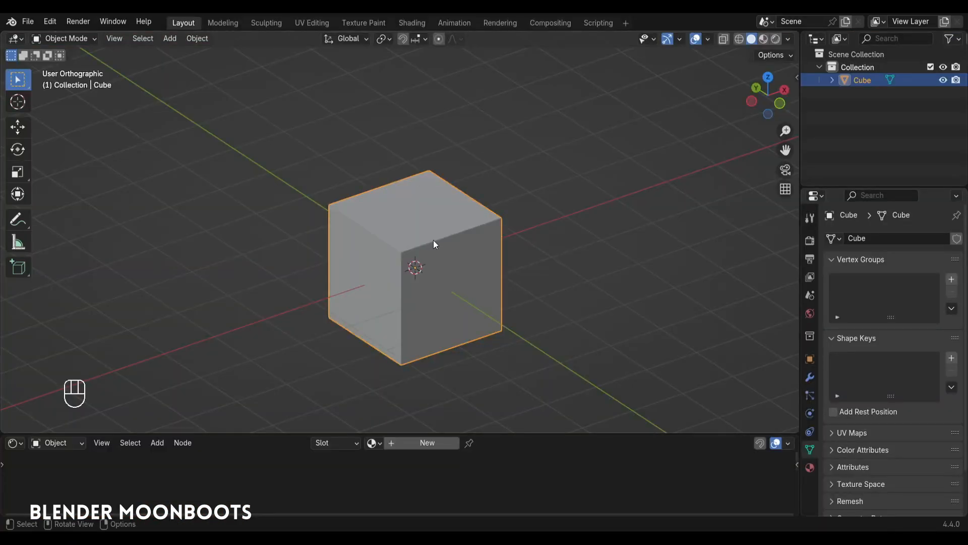
# Subdivide the whole cube mesh with 3 cuts and a smoothness of 1 to round it into a sphere.
pyautogui.press('Tab')
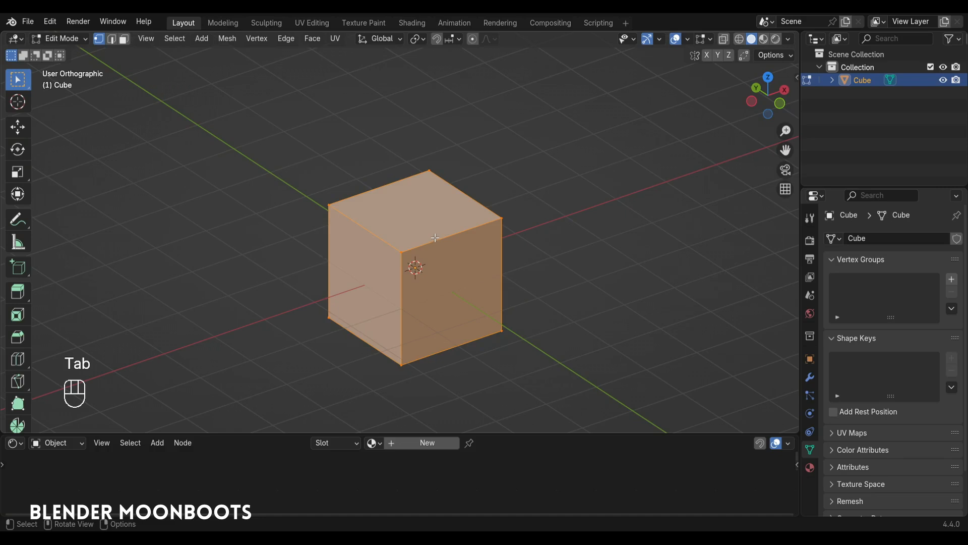
pyautogui.rightClick(492, 176)
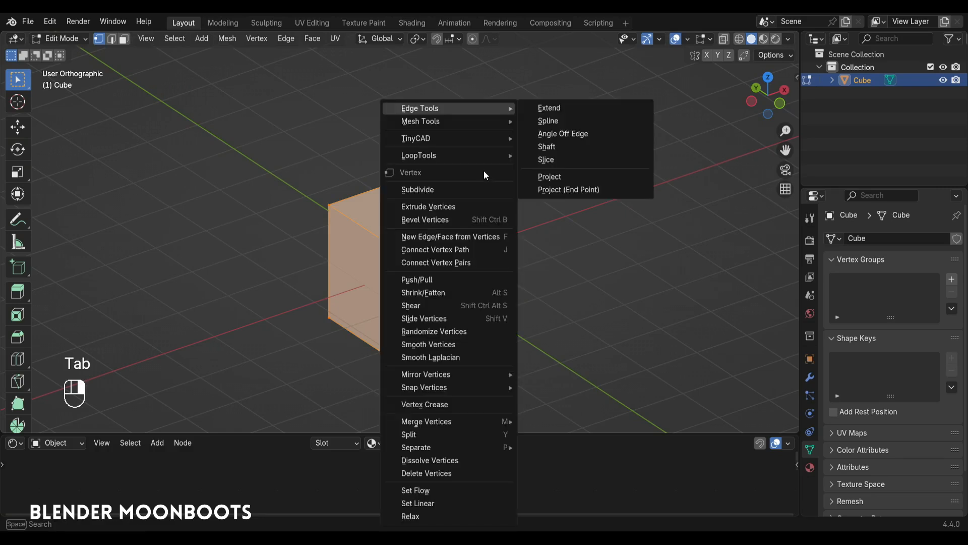
pyautogui.click(450, 193)
pyautogui.click(122, 418)
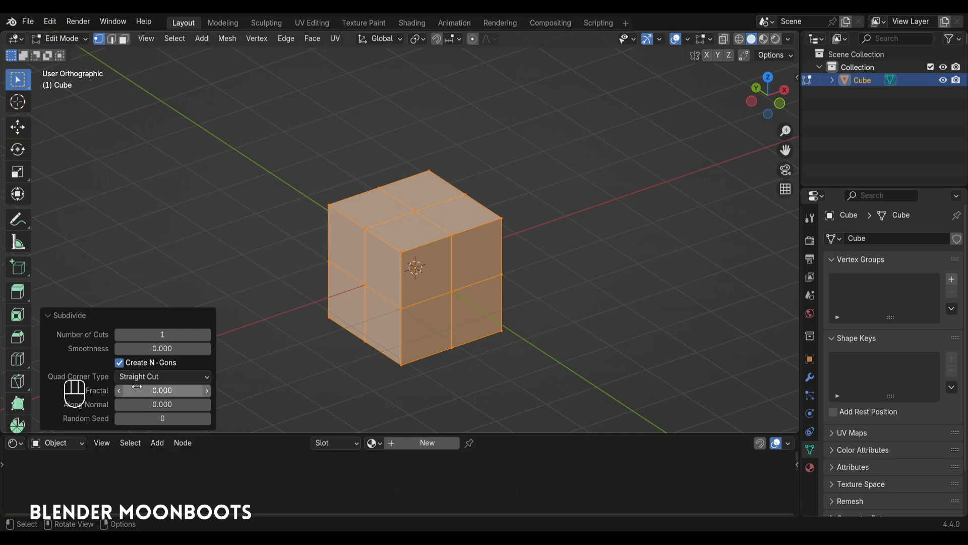
pyautogui.click(206, 333)
pyautogui.click(207, 333)
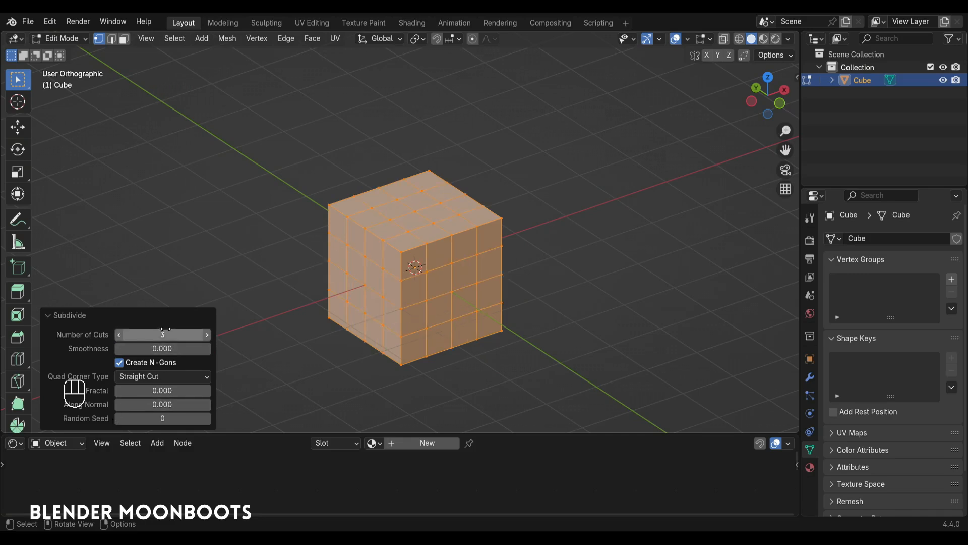
pyautogui.click(157, 352)
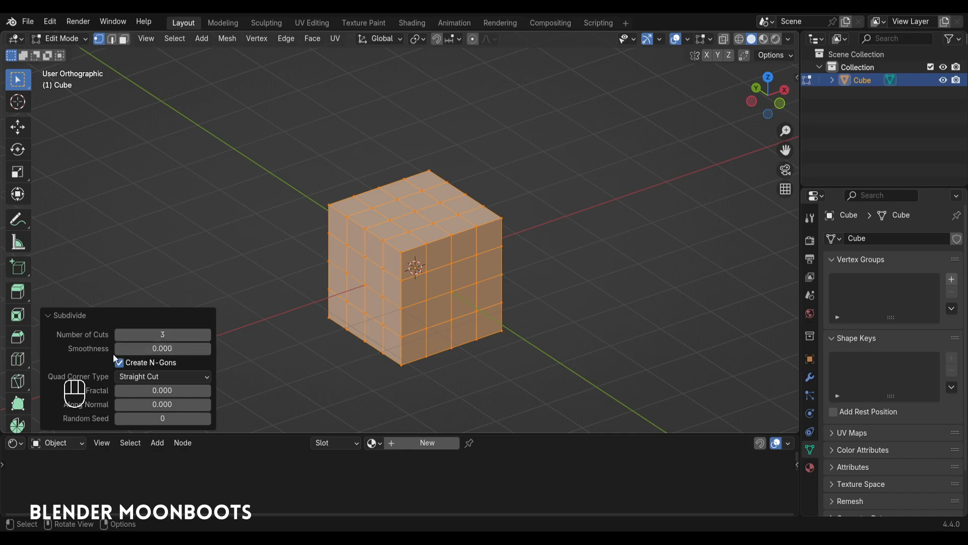
pyautogui.write('1')
pyautogui.press('Return')
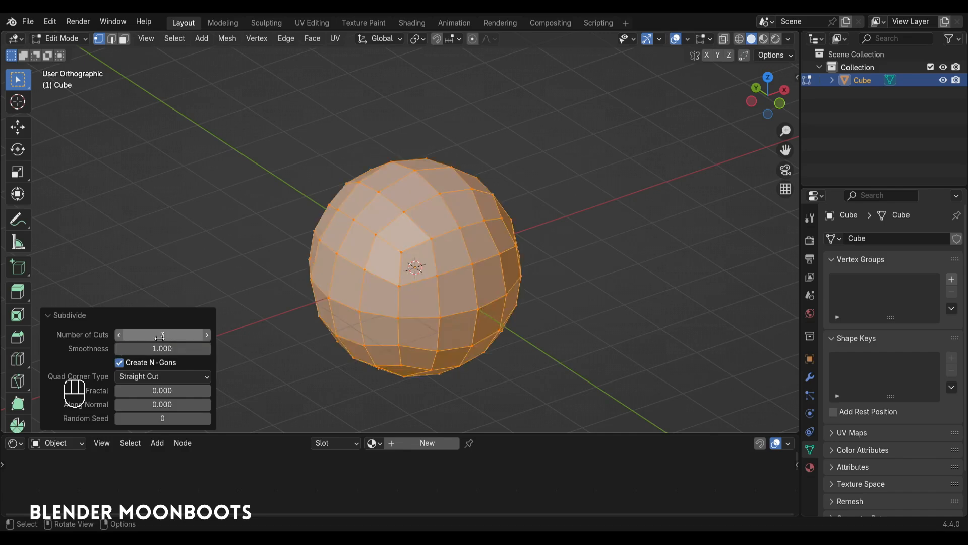
# Raise the sphere's top vertex about 2.78 m along Z using proportional editing with Smooth falloff and a size of about 2.59.
pyautogui.keyDown('alt'); pyautogui.keyDown('shift'); pyautogui.moveTo(382, 243); pyautogui.dragTo(378, 280); pyautogui.keyUp('shift'); pyautogui.keyUp('alt')
pyautogui.keyDown('alt'); pyautogui.moveTo(372, 264); pyautogui.dragTo(385, 289); pyautogui.keyUp('alt')
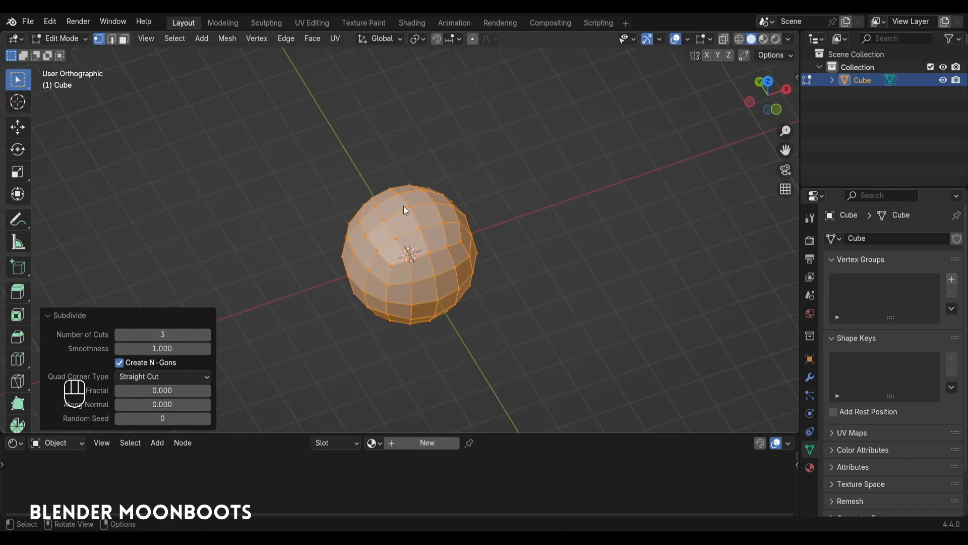
pyautogui.click(406, 209)
pyautogui.keyDown('alt'); pyautogui.moveTo(419, 207); pyautogui.dragTo(415, 217); pyautogui.keyUp('alt')
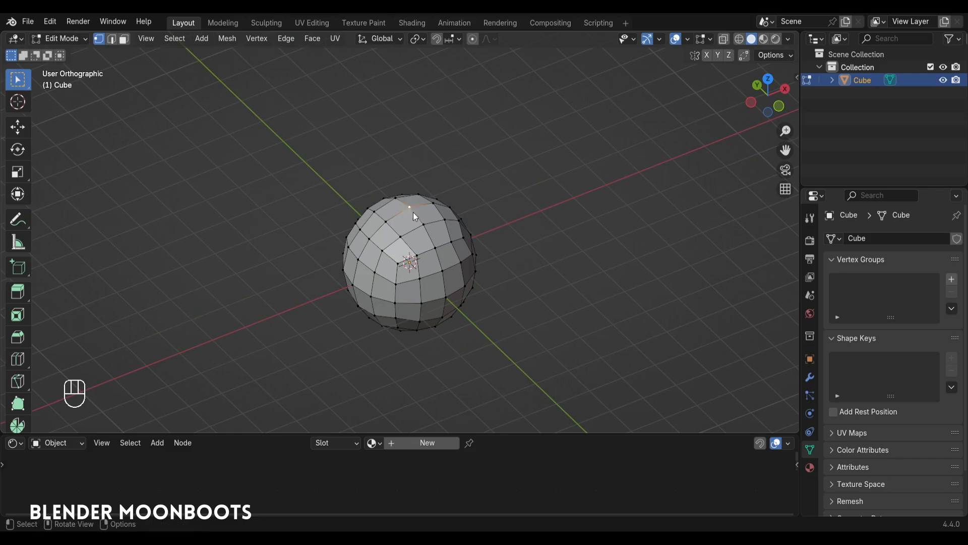
pyautogui.click(474, 39)
pyautogui.press('shift')
pyautogui.hotkey('shift', 'space')
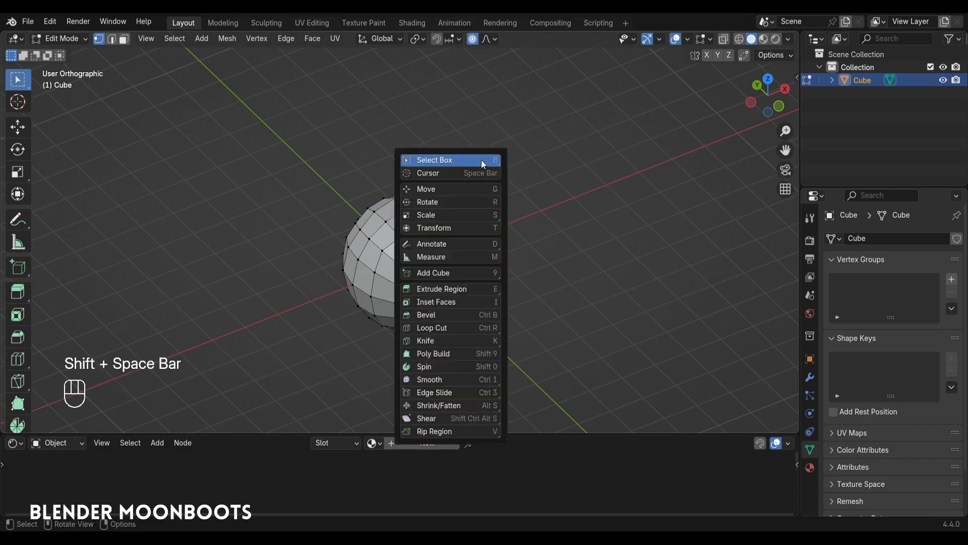
pyautogui.click(433, 189)
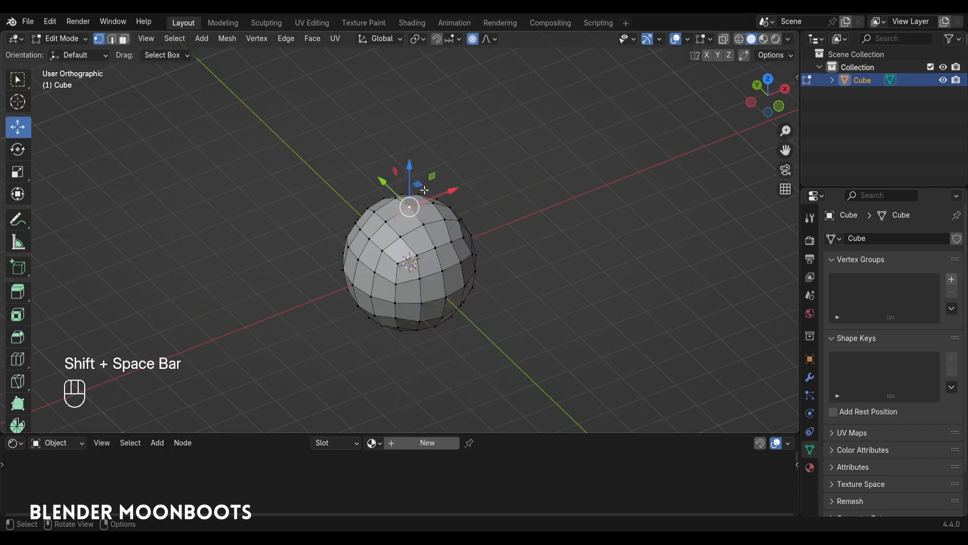
pyautogui.moveTo(410, 176); pyautogui.dragTo(421, 84)
pyautogui.scroll(-1, 412, 103)
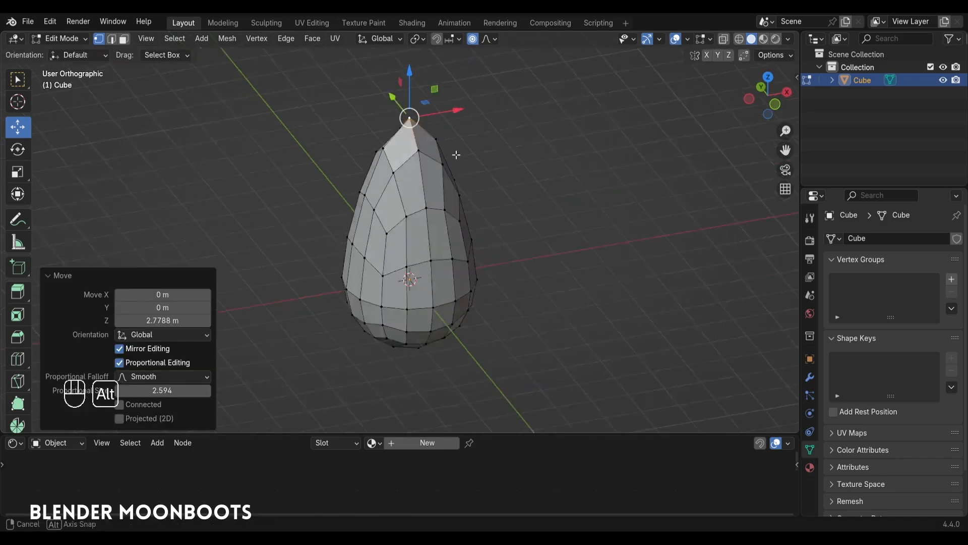
# Scale the entire mesh along Y to about 0.67 and return to Object Mode.
pyautogui.moveTo(457, 154); pyautogui.dragTo(530, 156, button='middle')
pyautogui.press('a')
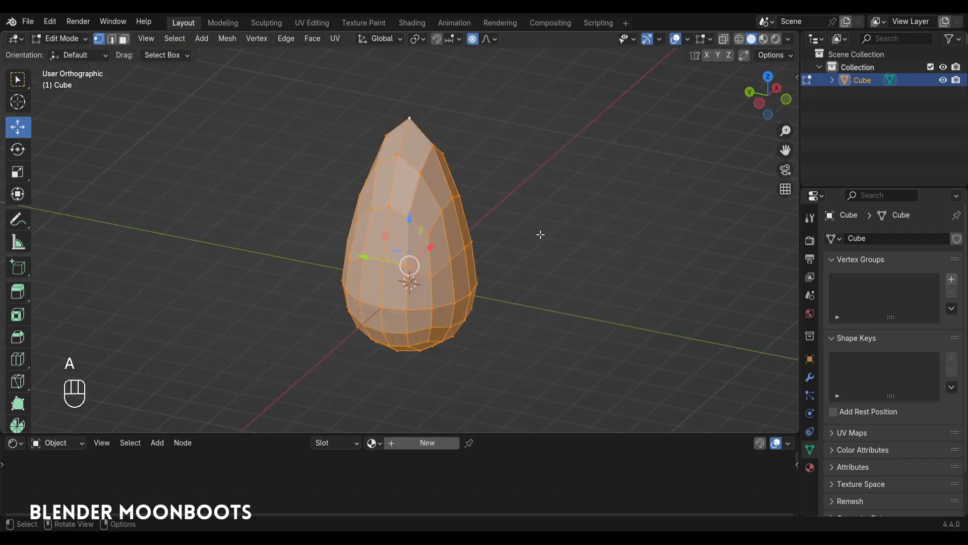
pyautogui.press('s')
pyautogui.press('y')
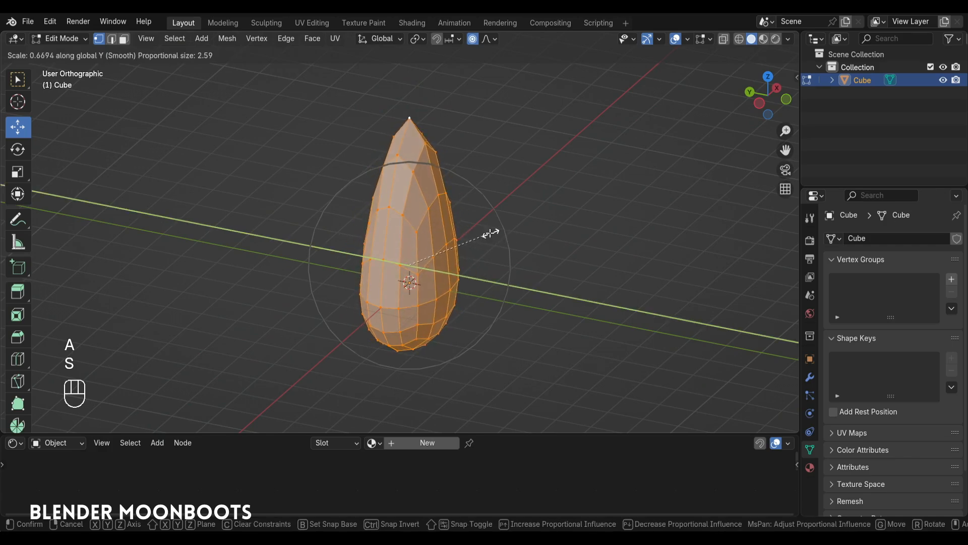
pyautogui.click(488, 229)
pyautogui.keyDown('alt'); pyautogui.moveTo(488, 230); pyautogui.dragTo(480, 199); pyautogui.keyUp('alt')
pyautogui.press('Tab')
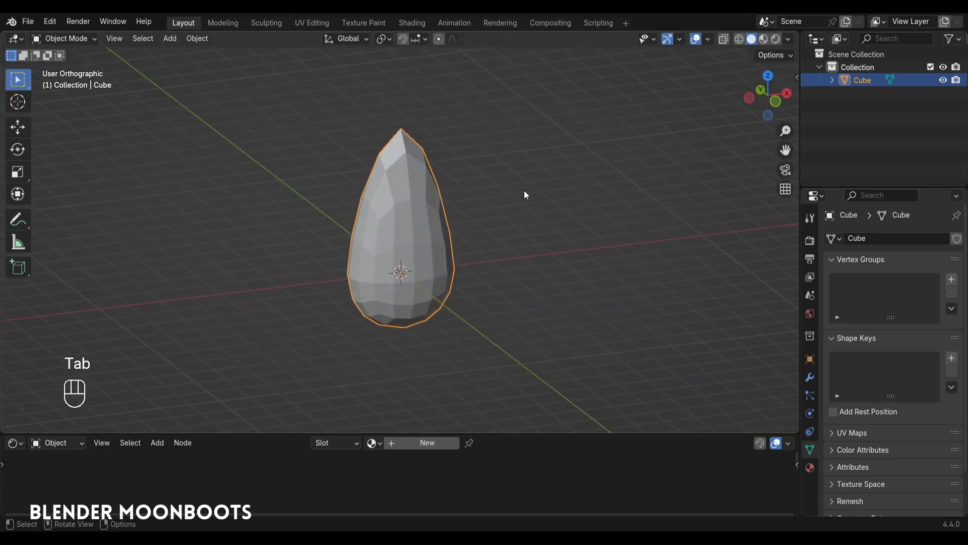
# Add a Subdivision Surface modifier to the egg-shaped object and set its viewport level to 2.
pyautogui.click(809, 377)
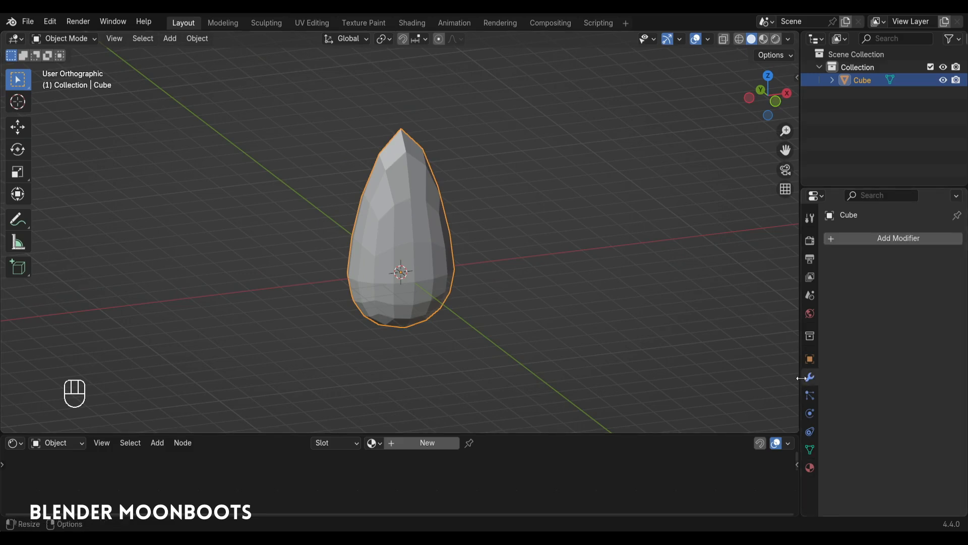
pyautogui.click(864, 237)
pyautogui.moveTo(817, 226)
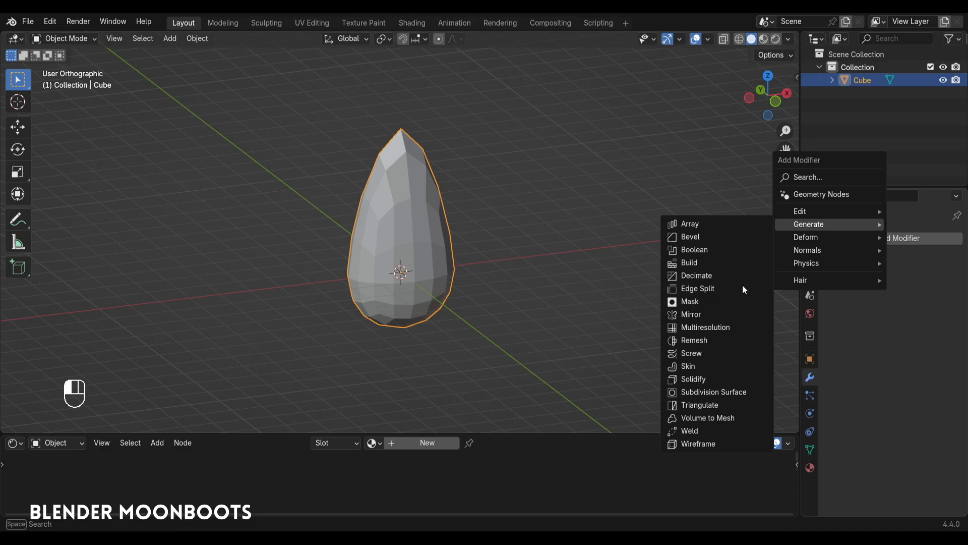
pyautogui.click(720, 392)
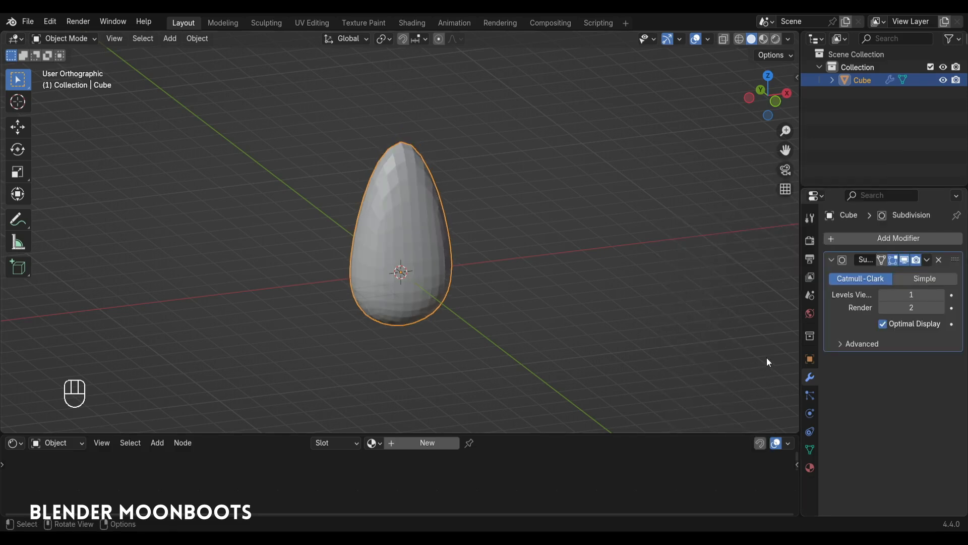
pyautogui.click(942, 297)
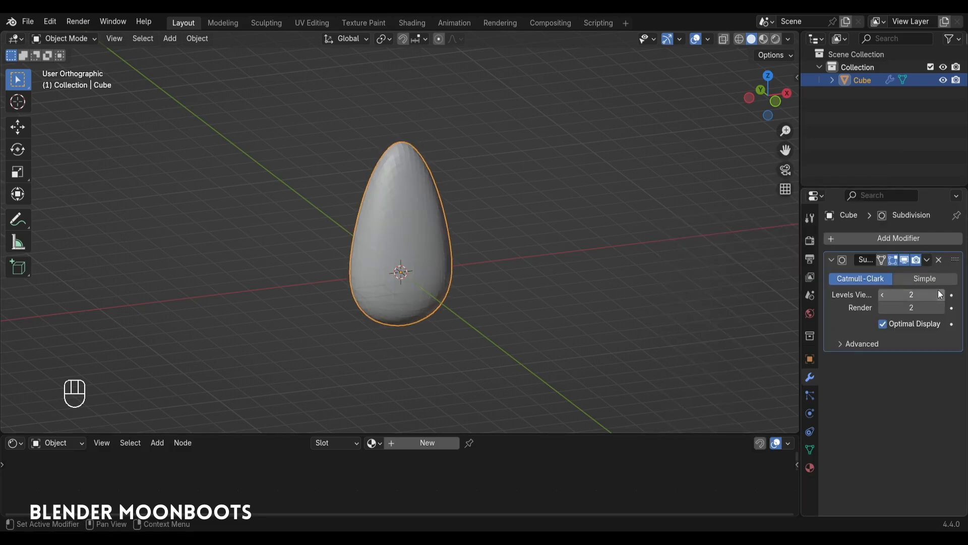
# Apply smooth shading to the egg-shaped object.
pyautogui.scroll(2, 450, 268)
pyautogui.moveTo(456, 253); pyautogui.dragTo(527, 222, button='middle')
pyautogui.rightClick(456, 204)
pyautogui.click(455, 203)
# Scale the entire mesh down slightly along Z in Edit Mode, return to Object Mode and save the file.
pyautogui.press('Tab')
pyautogui.press('s')
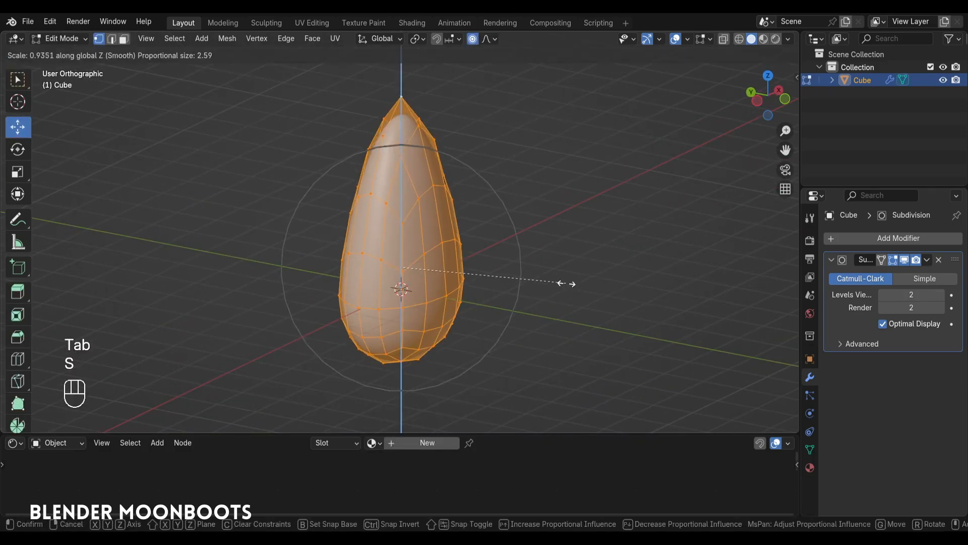
pyautogui.click(554, 276)
pyautogui.press('Tab')
pyautogui.moveTo(555, 277); pyautogui.dragTo(504, 286, button='middle')
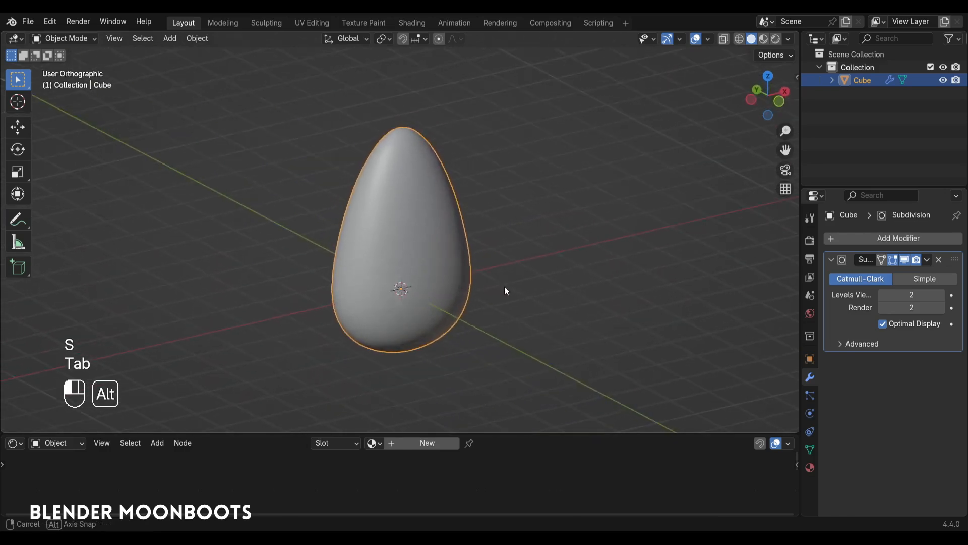
pyautogui.hotkey('ctrl', 's')
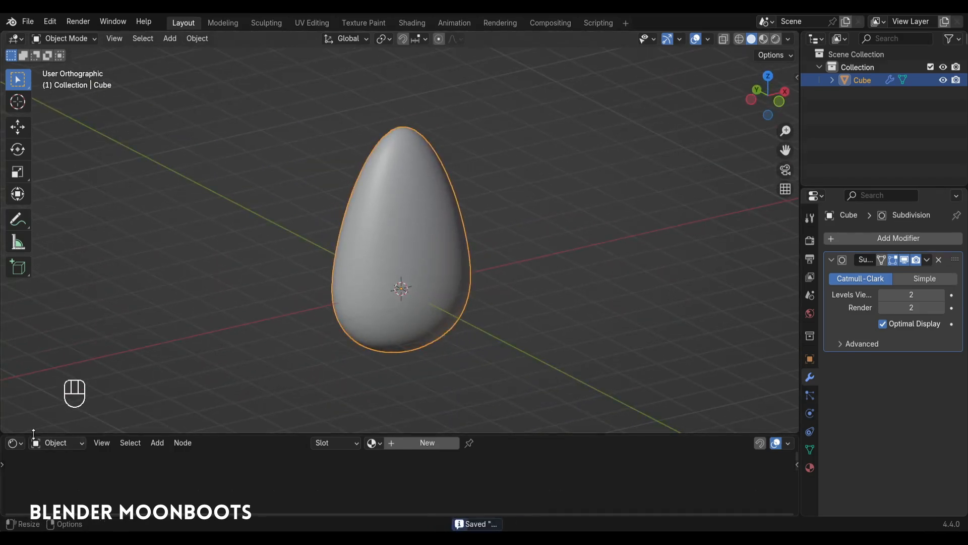
# Enlarge the Shader Editor area and create a new material for the egg-shaped object.
pyautogui.click(11, 447)
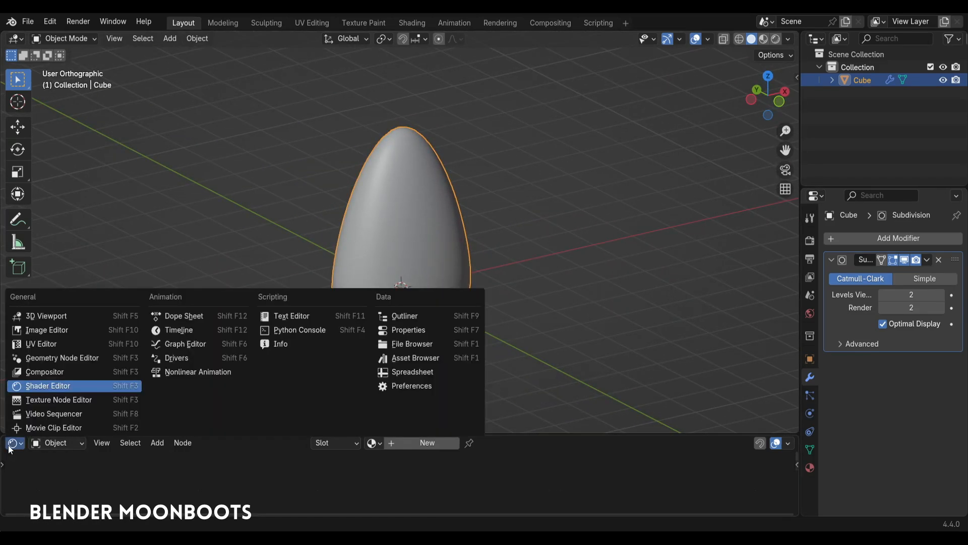
pyautogui.click(43, 387)
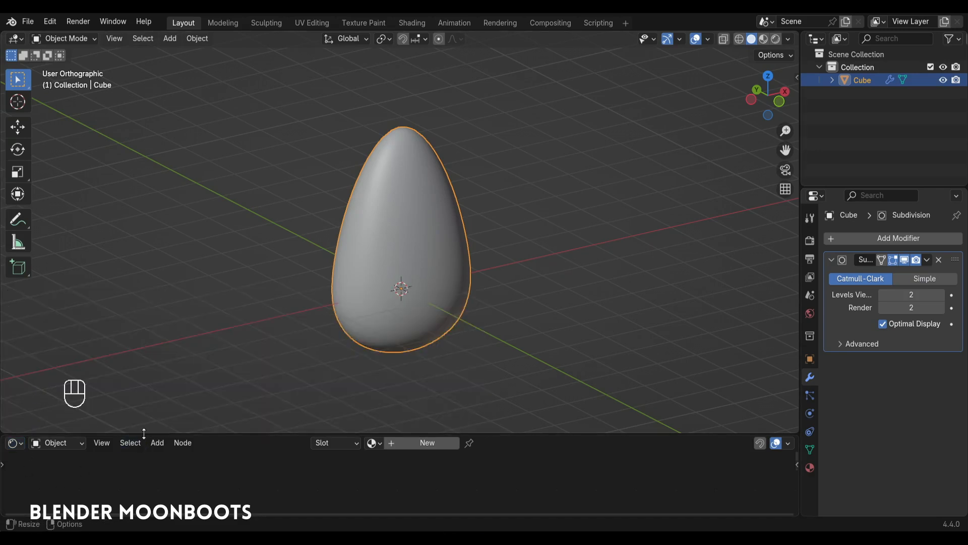
pyautogui.moveTo(141, 434); pyautogui.dragTo(152, 340)
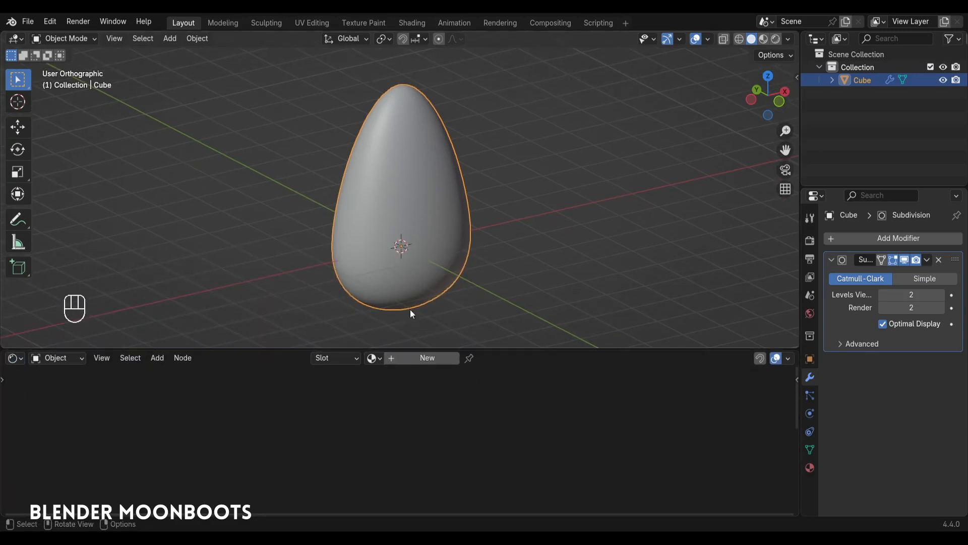
pyautogui.click(422, 360)
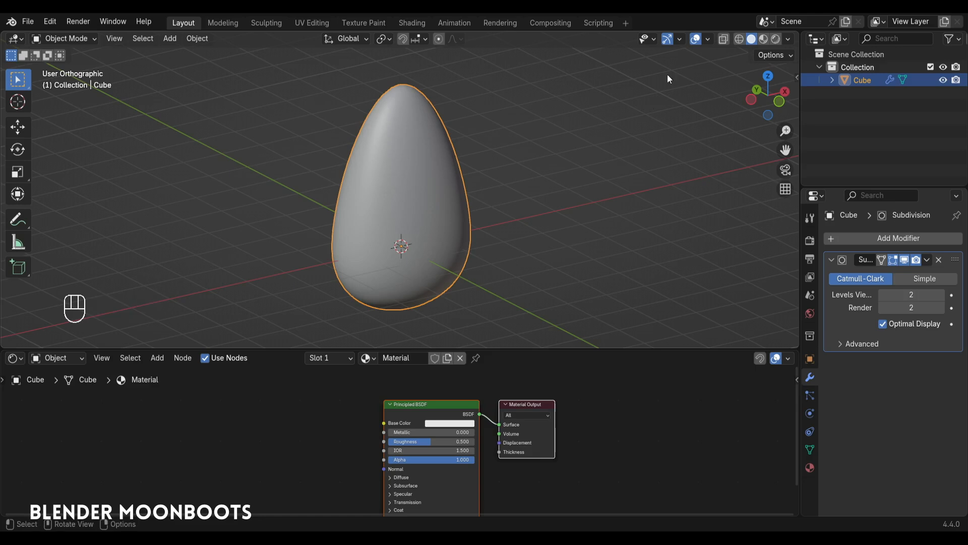
# Switch the viewport to Material Preview shading and give the Shader Editor more height.
pyautogui.click(763, 39)
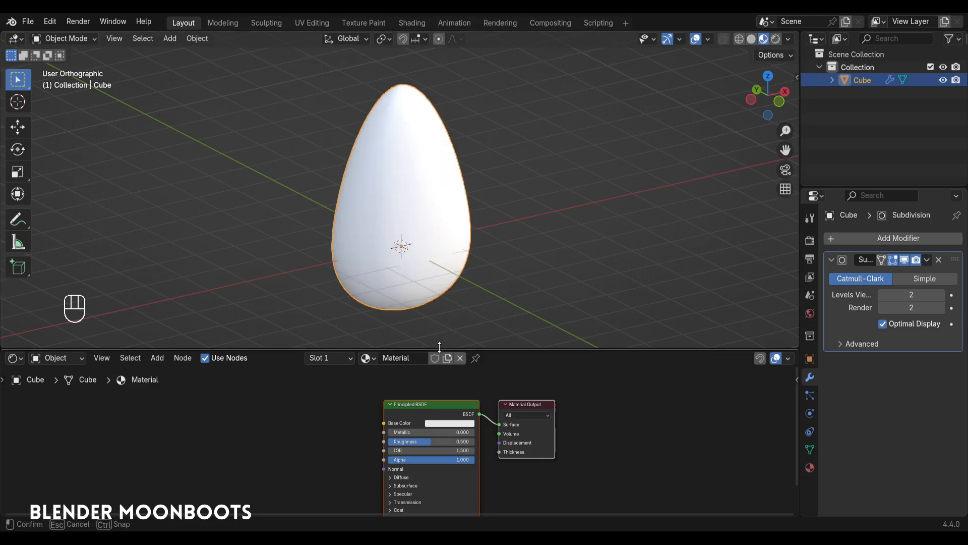
pyautogui.moveTo(442, 349); pyautogui.dragTo(448, 310)
pyautogui.keyDown('ctrl'); pyautogui.keyDown('alt'); pyautogui.moveTo(454, 359); pyautogui.dragTo(504, 319, button='middle'); pyautogui.keyUp('alt'); pyautogui.keyUp('ctrl')
# Add a Texture Coordinate, Mapping and Image Texture setup to the Principled BSDF and move it farther away from the shader.
pyautogui.click(470, 377)
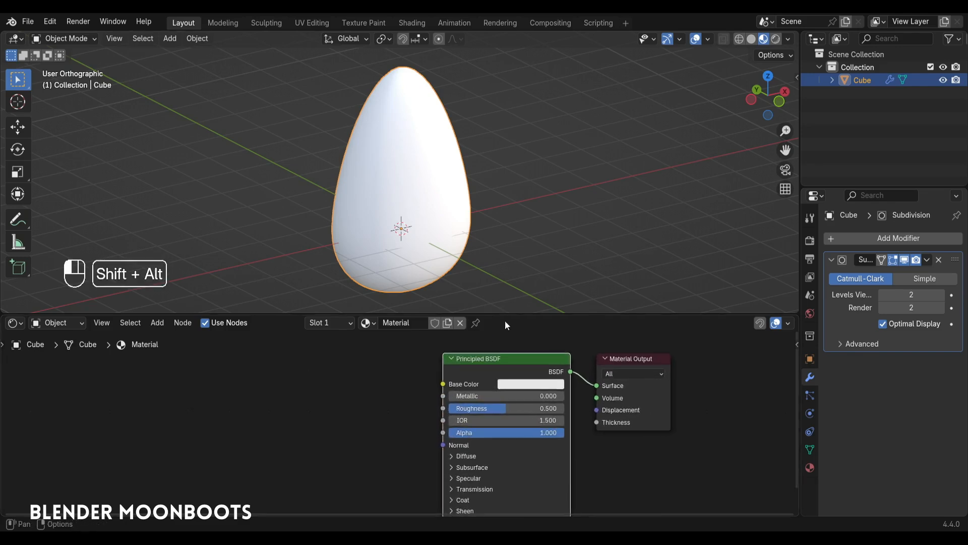
pyautogui.hotkey('ctrl', 't')
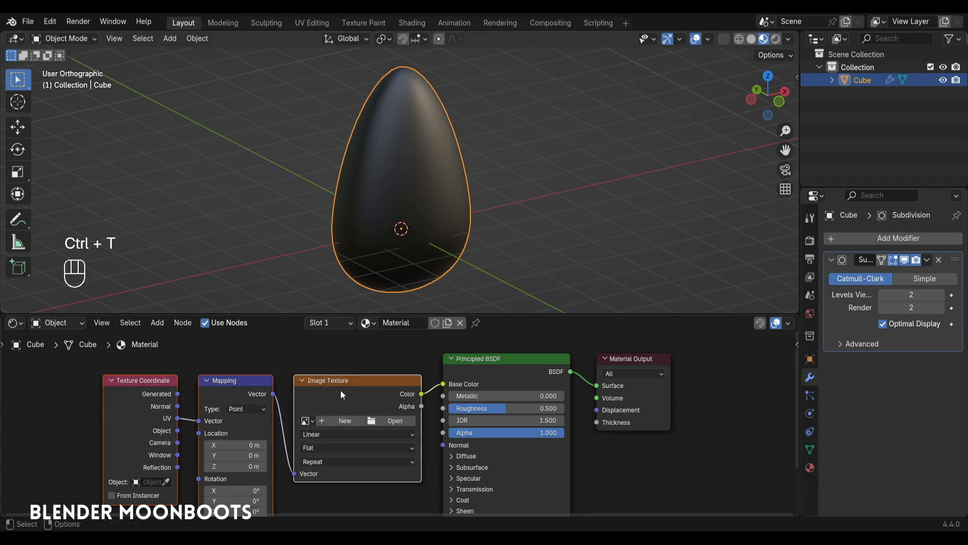
pyautogui.press('g')
pyautogui.click(193, 399)
pyautogui.keyDown('ctrl'); pyautogui.keyDown('alt'); pyautogui.moveTo(244, 364); pyautogui.dragTo(334, 355, button='middle'); pyautogui.keyUp('alt'); pyautogui.keyUp('ctrl')
pyautogui.click(333, 356)
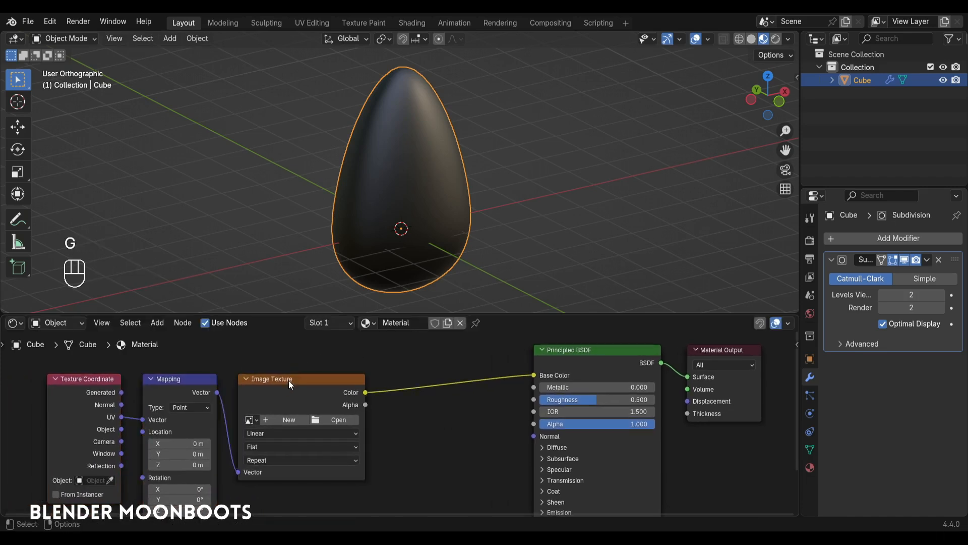
# Delete the Image Texture node and connect the Texture Coordinate's Object output to the Mapping node's Vector input.
pyautogui.click(289, 382)
pyautogui.press('x')
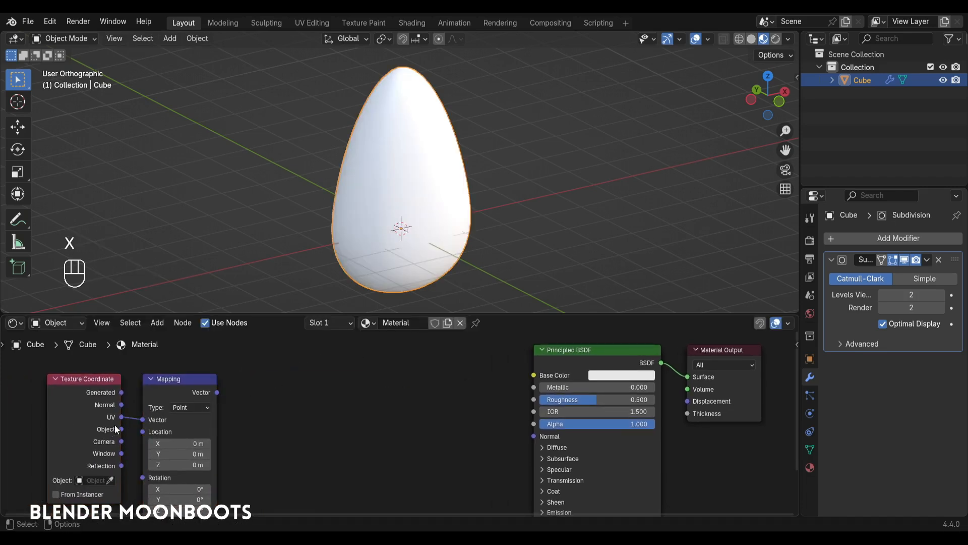
pyautogui.moveTo(121, 428); pyautogui.dragTo(143, 418)
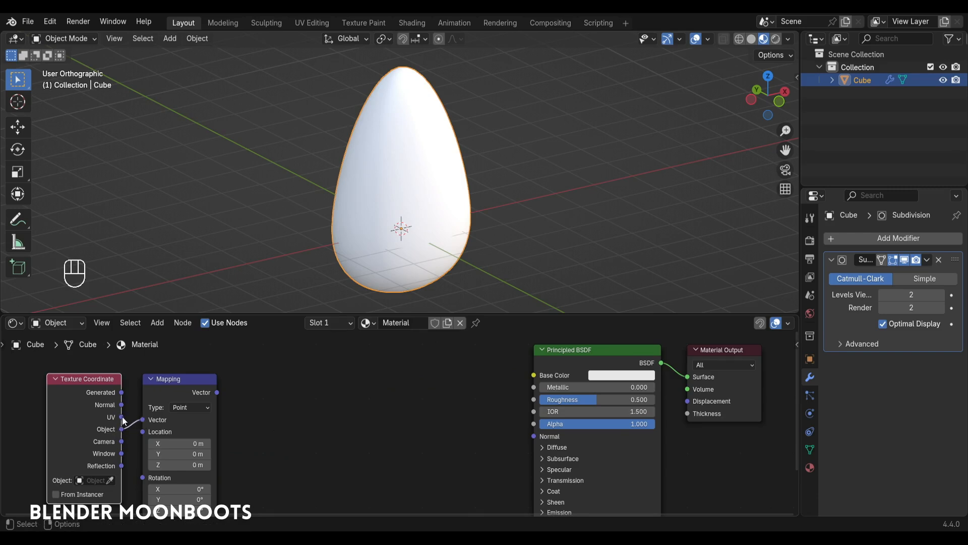
# Add a Wave Texture node beside the Mapping node and connect the Mapping Vector output to its Vector input.
pyautogui.hotkey('shift', 'a')
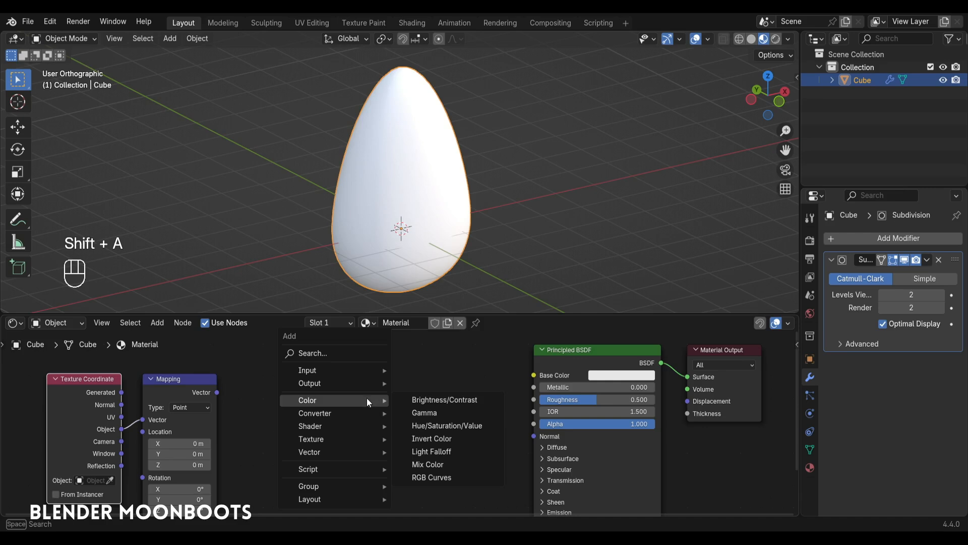
pyautogui.moveTo(325, 443)
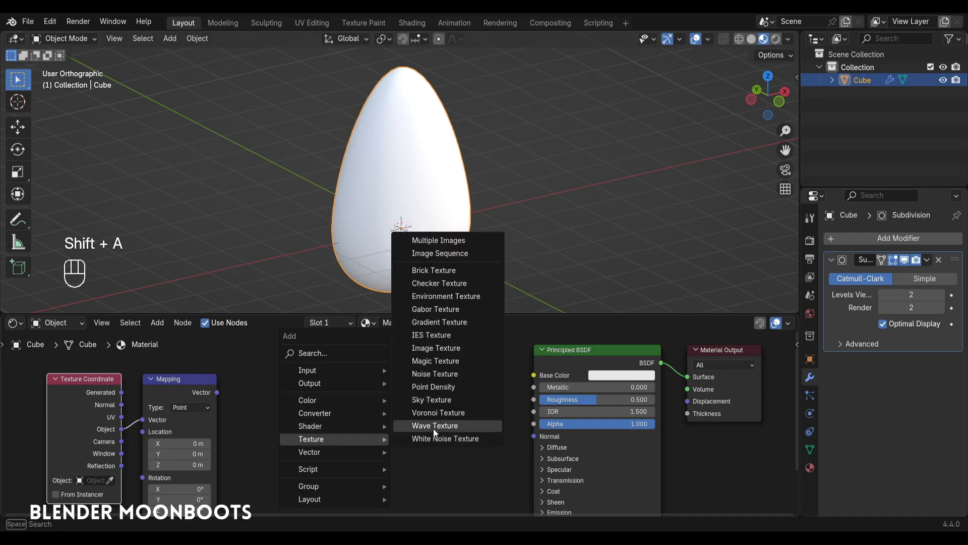
pyautogui.click(469, 426)
pyautogui.click(253, 354)
pyautogui.click(217, 392)
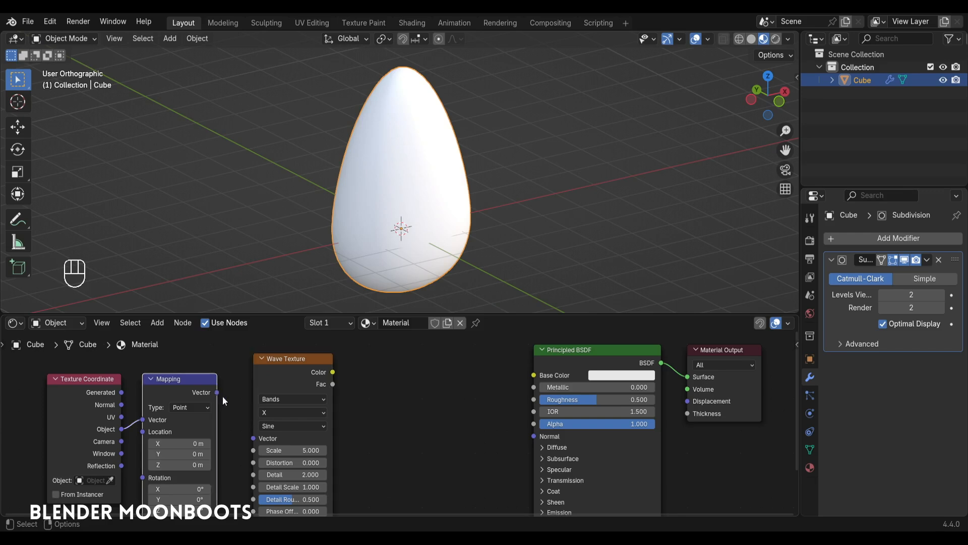
pyautogui.moveTo(216, 393); pyautogui.dragTo(254, 442)
# Move the Material Output and Principled BSDF farther away and place a Color Ramp node between the Wave Texture and the shader.
pyautogui.keyDown('ctrl'); pyautogui.keyDown('alt'); pyautogui.moveTo(397, 417); pyautogui.dragTo(342, 422); pyautogui.keyUp('alt'); pyautogui.keyUp('ctrl')
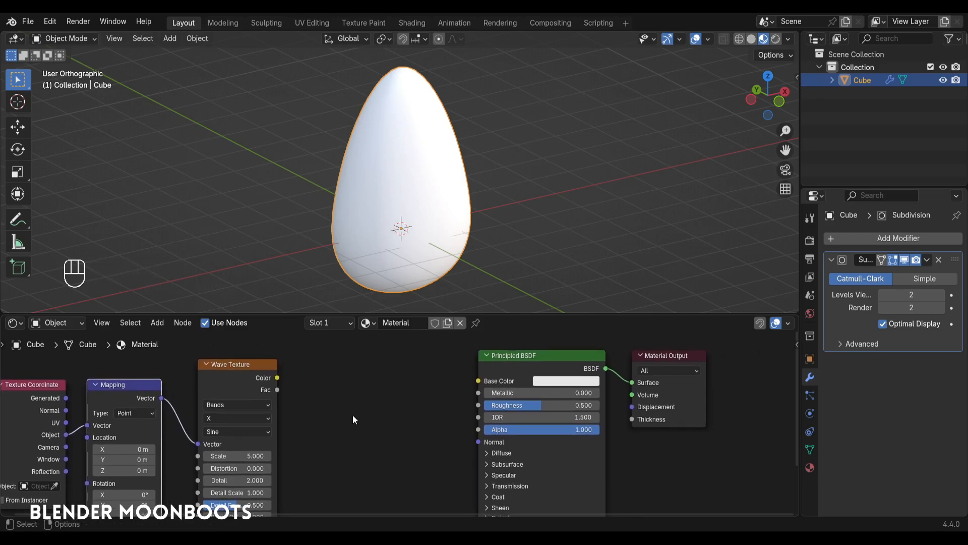
pyautogui.moveTo(636, 356); pyautogui.dragTo(709, 359)
pyautogui.moveTo(570, 359); pyautogui.dragTo(638, 366)
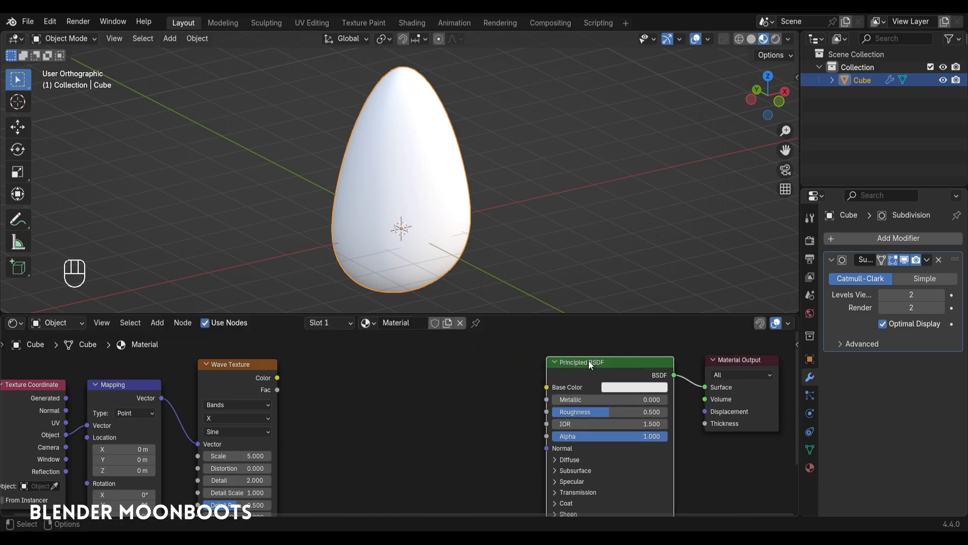
pyautogui.hotkey('shift', 'a')
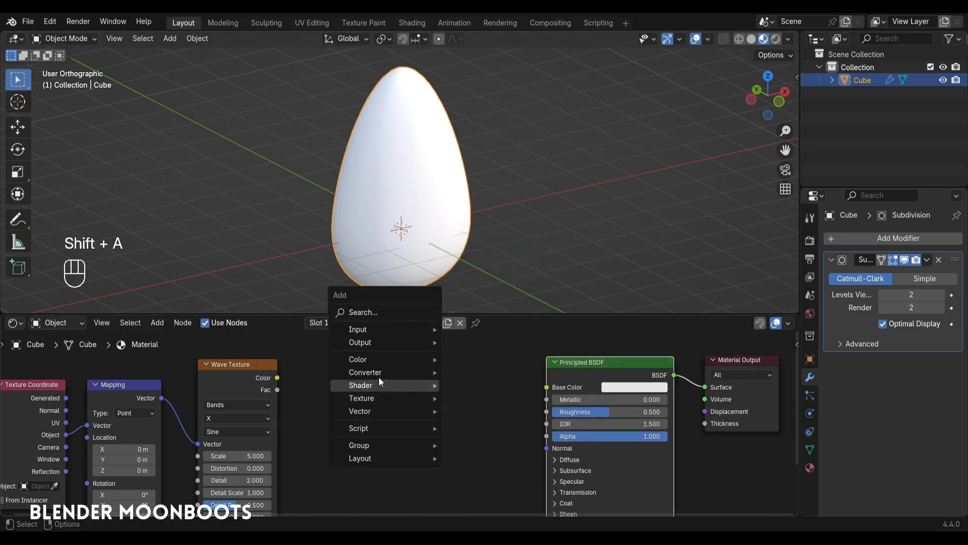
pyautogui.moveTo(383, 373)
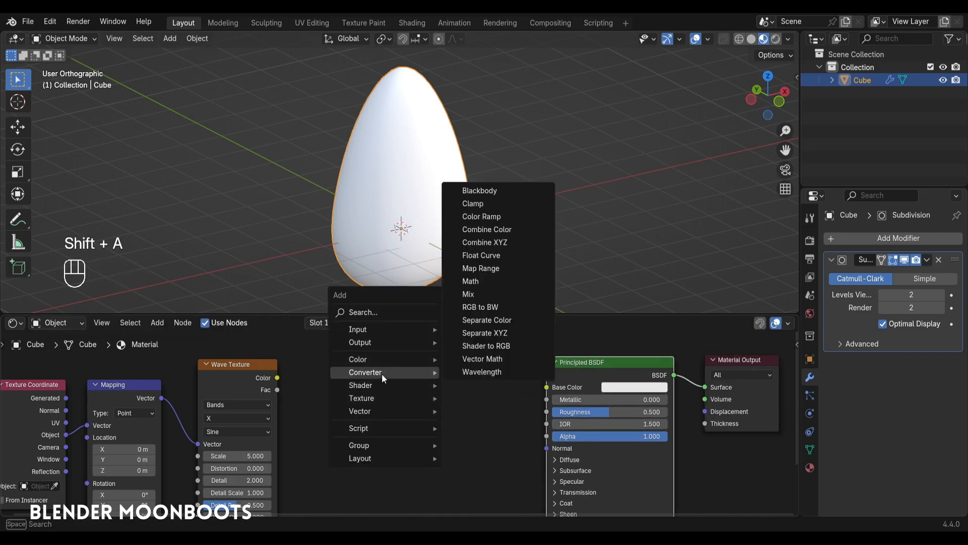
pyautogui.click(501, 215)
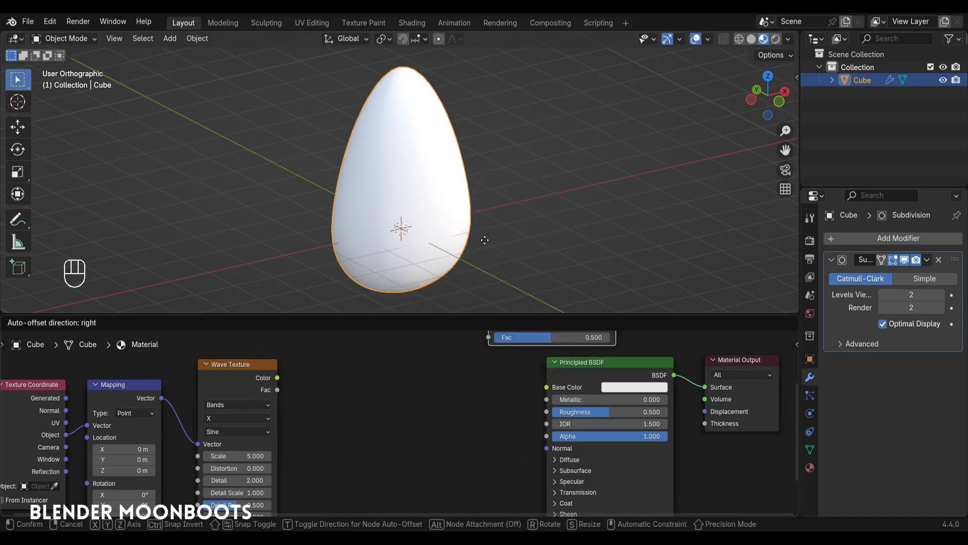
pyautogui.click(421, 366)
# Connect the Wave Texture's Fac to the Color Ramp's Fac and the ramp's Color to the Principled BSDF's Base Color.
pyautogui.moveTo(279, 389); pyautogui.dragTo(290, 395)
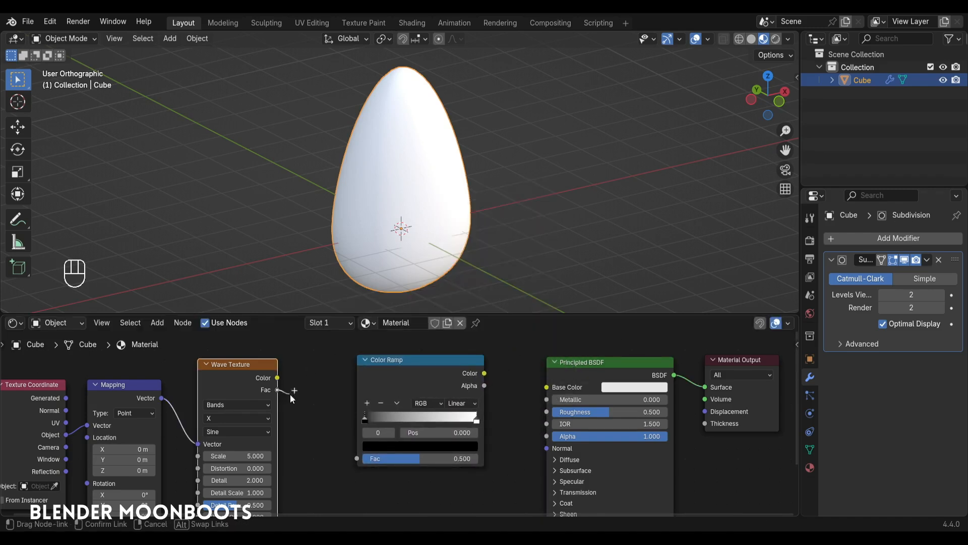
pyautogui.moveTo(331, 446); pyautogui.dragTo(357, 457)
pyautogui.moveTo(443, 369); pyautogui.dragTo(549, 386)
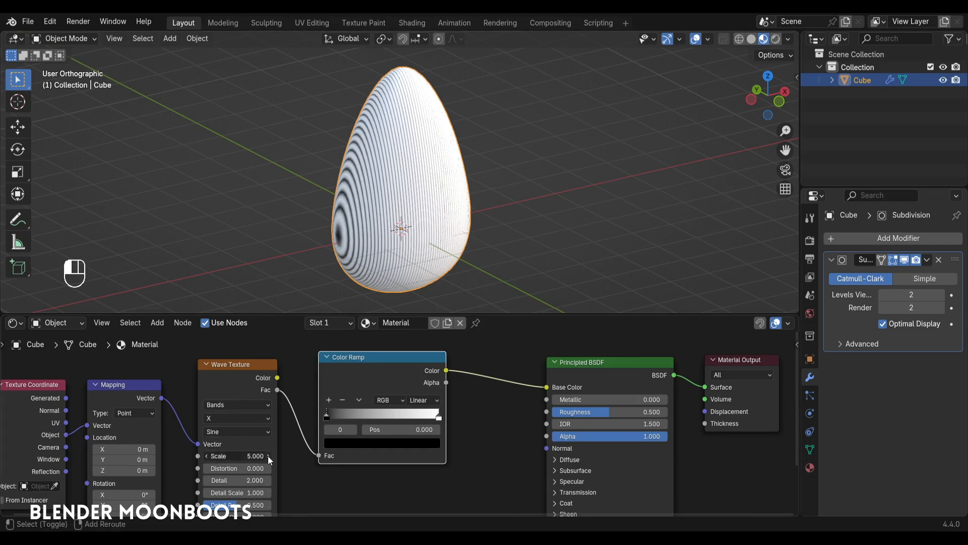
# Set the Wave Texture's Scale to 0.5 for wider stripes.
pyautogui.keyDown('shift'); pyautogui.moveTo(268, 455); pyautogui.dragTo(177, 453); pyautogui.keyUp('shift')
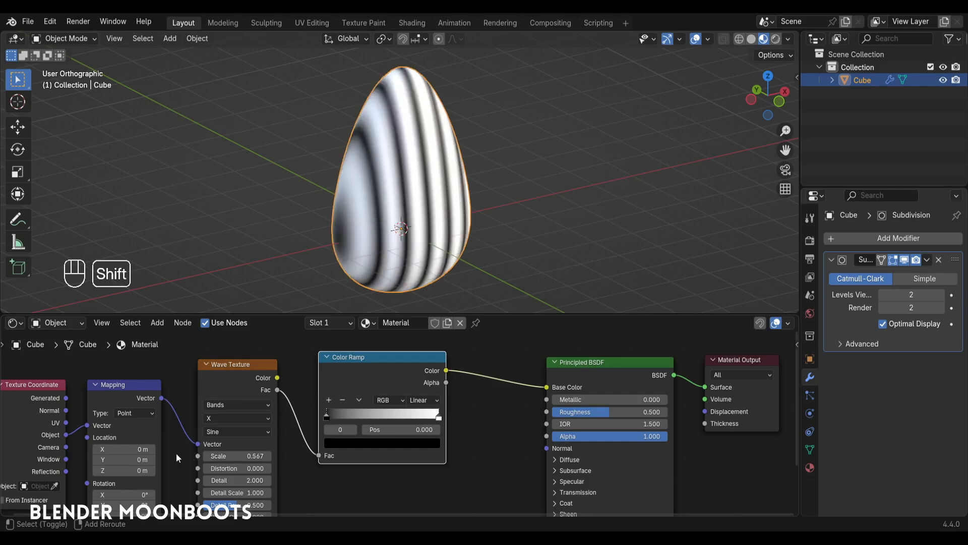
pyautogui.click(237, 456)
pyautogui.write('0.5')
pyautogui.press('Return')
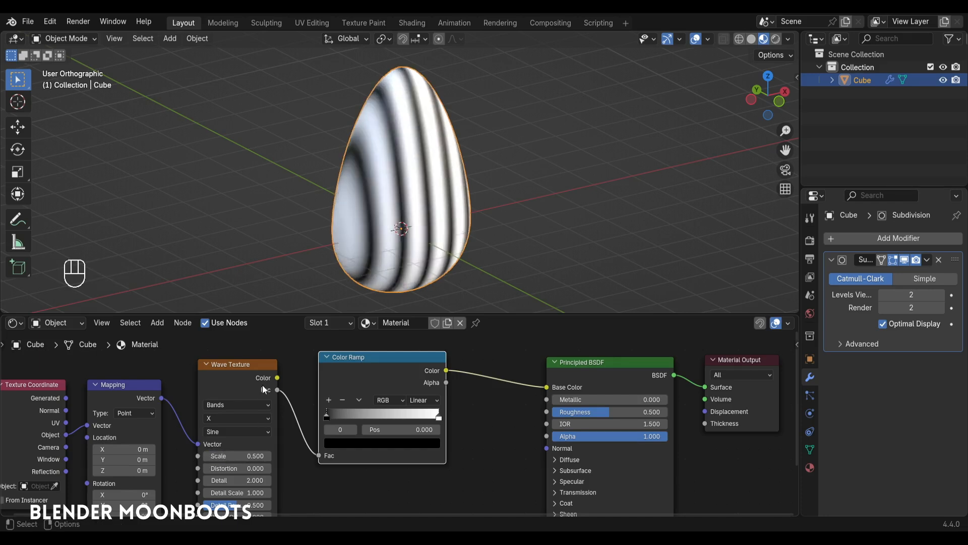
# Set the Color Ramp's interpolation to Constant and its white stop's position to 0.5.
pyautogui.keyDown('alt'); pyautogui.moveTo(378, 225); pyautogui.dragTo(419, 198, button='middle'); pyautogui.keyUp('alt')
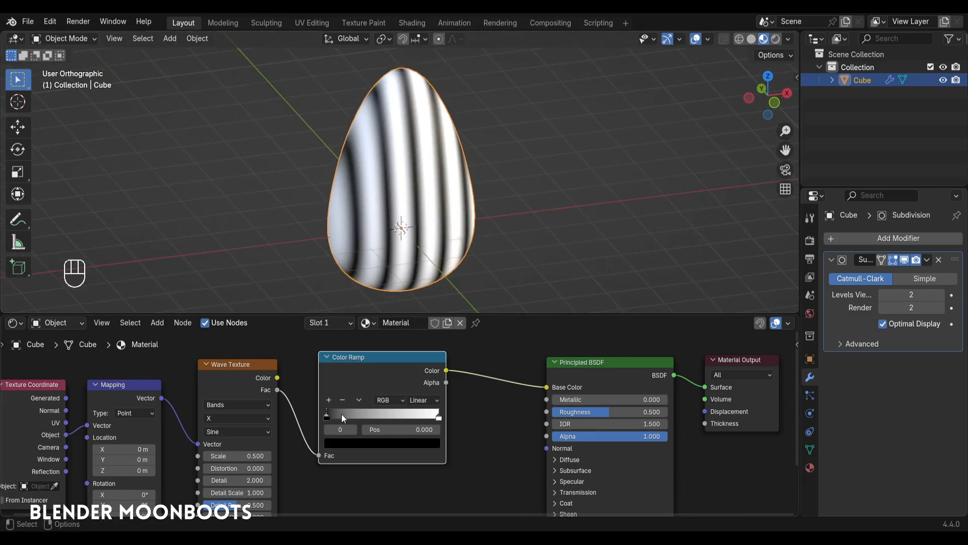
pyautogui.scroll(2, 473, 353)
pyautogui.click(438, 393)
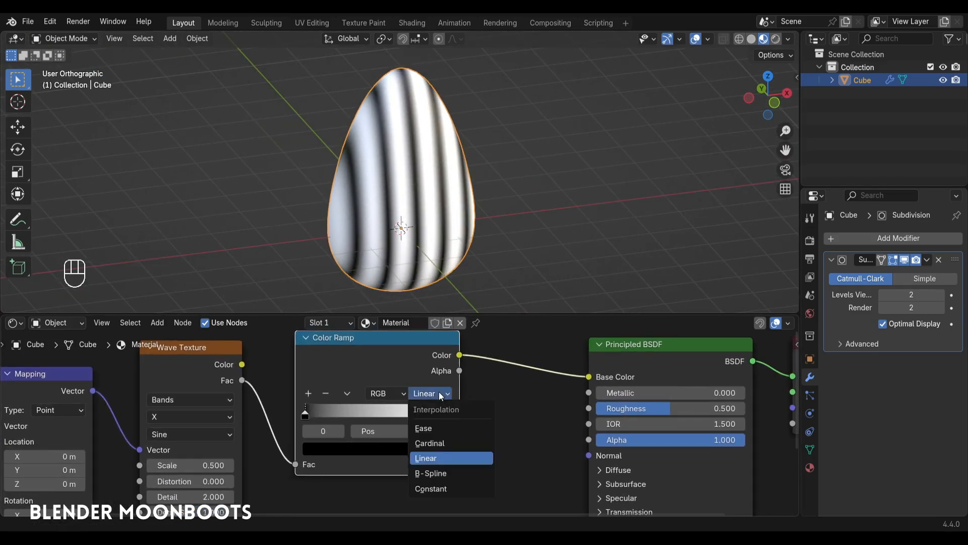
pyautogui.click(443, 489)
pyautogui.moveTo(449, 411); pyautogui.dragTo(374, 416)
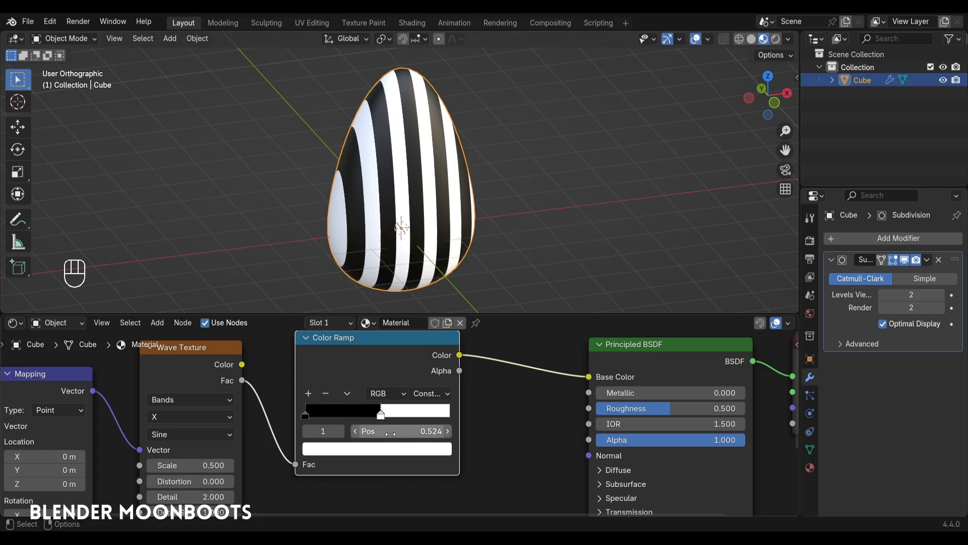
pyautogui.doubleClick(386, 429)
pyautogui.write('0')
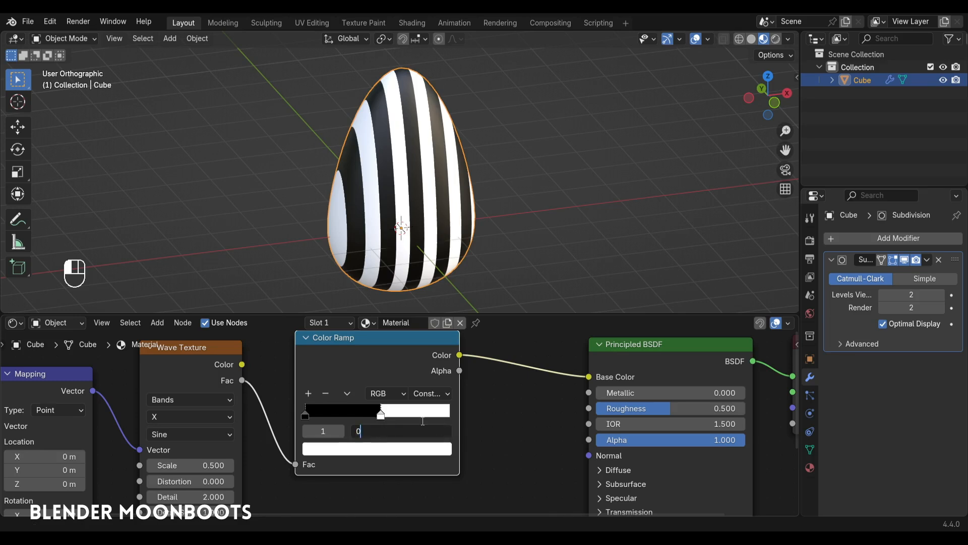
pyautogui.write('.5')
pyautogui.press('Return')
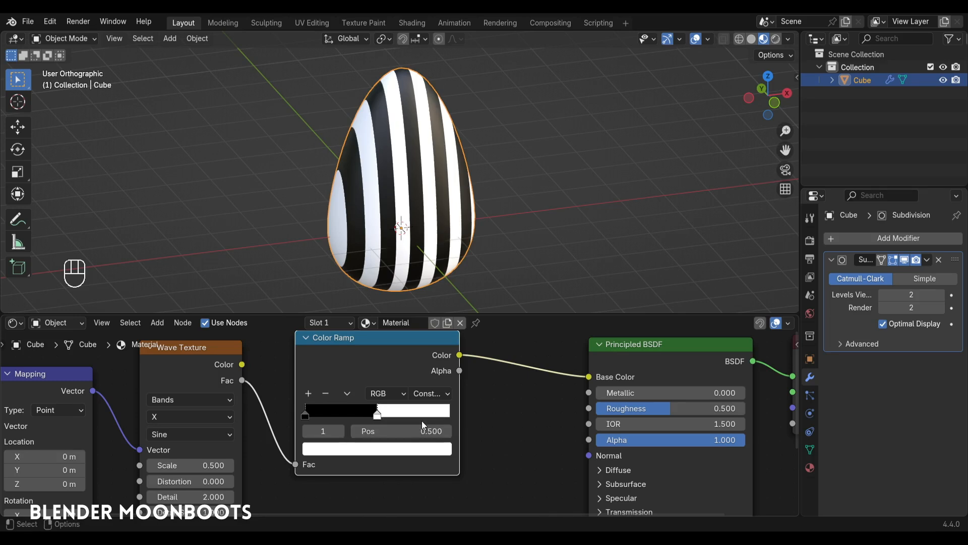
# Color the ramp's second stop turquoise (#72FFE8FF), copy that color to the first stop and darken it to a deep teal.
pyautogui.click(378, 449)
pyautogui.moveTo(350, 251)
pyautogui.mouseDown()
pyautogui.moveTo(367, 245)
pyautogui.moveTo(358, 243)
pyautogui.mouseUp()
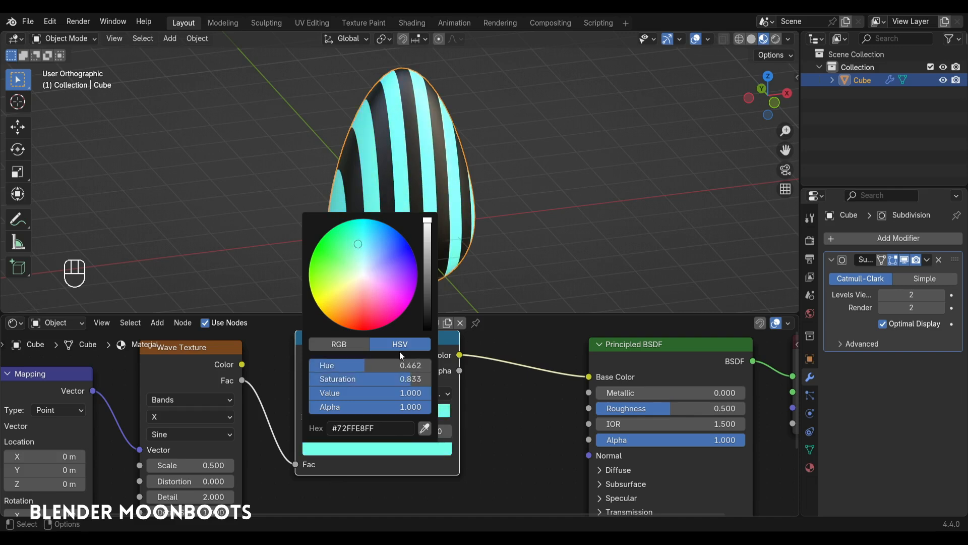
pyautogui.hotkey('ctrl', 'c')
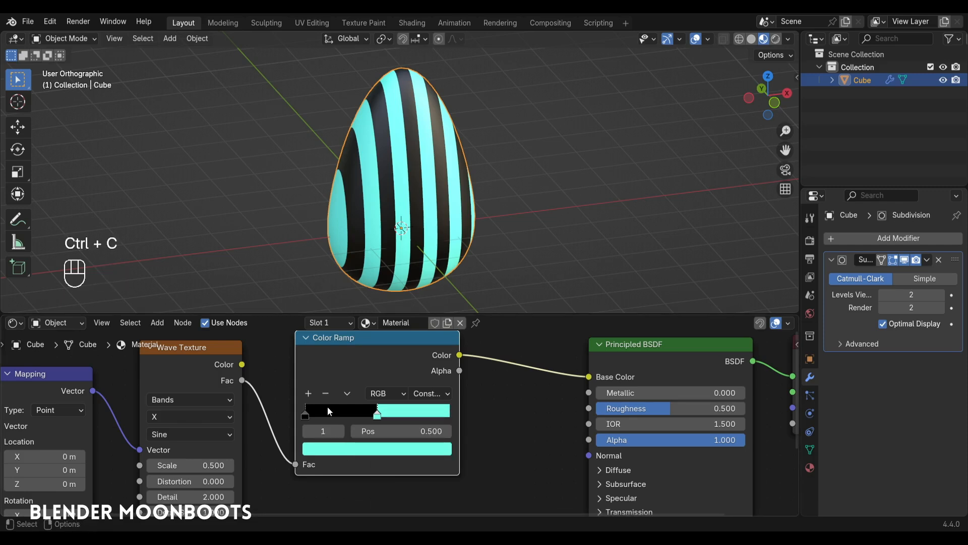
pyautogui.click(305, 416)
pyautogui.hotkey('ctrl', 'v')
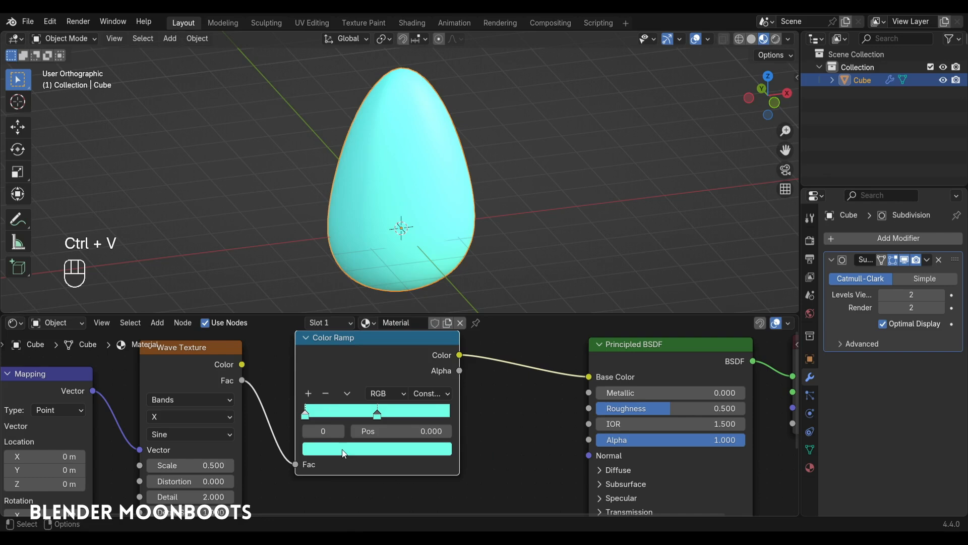
pyautogui.click(341, 450)
pyautogui.moveTo(425, 240); pyautogui.dragTo(429, 280)
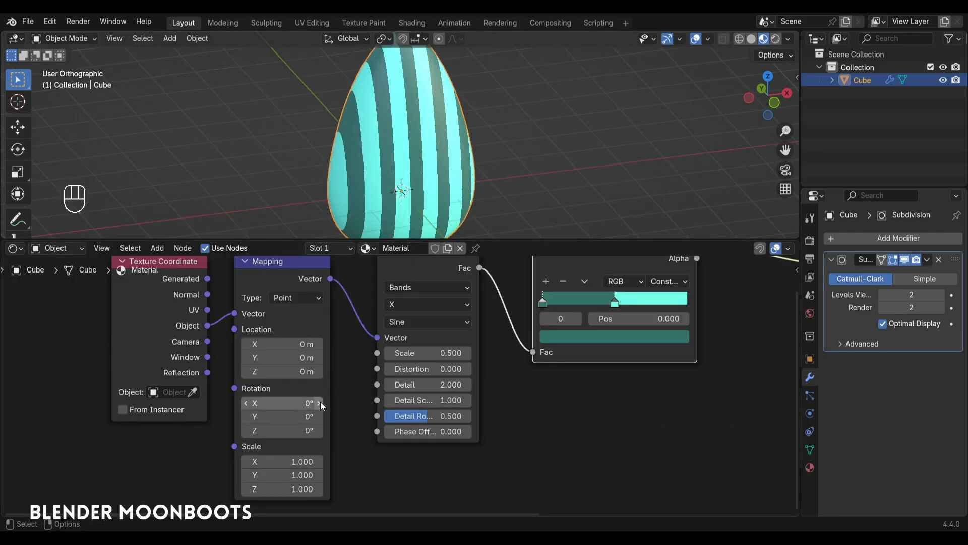
# Try changing the Mapping node's X rotation and undo the change.
pyautogui.moveTo(320, 402); pyautogui.dragTo(394, 422)
pyautogui.hotkey('ctrl', 'z')
# Add a sphere-type empty at the egg's origin and set its display size to 1.7 m.
pyautogui.hotkey('shift', 'a')
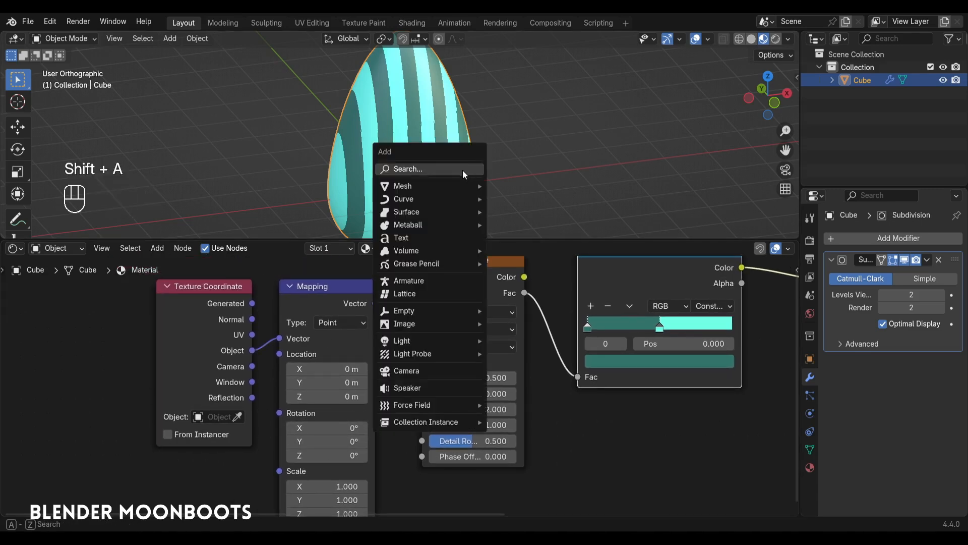
pyautogui.moveTo(418, 309)
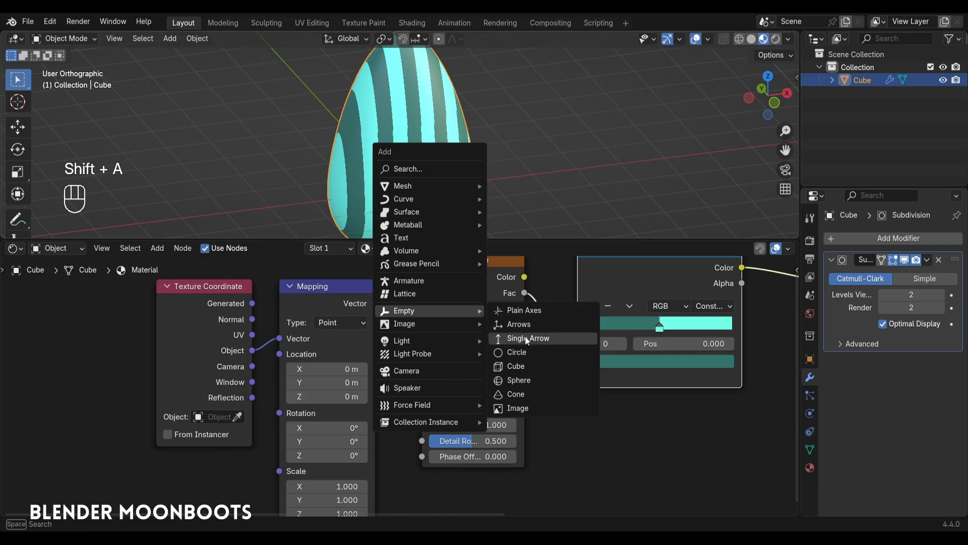
pyautogui.click(531, 381)
pyautogui.keyDown('alt'); pyautogui.moveTo(597, 172); pyautogui.dragTo(634, 172); pyautogui.keyUp('alt')
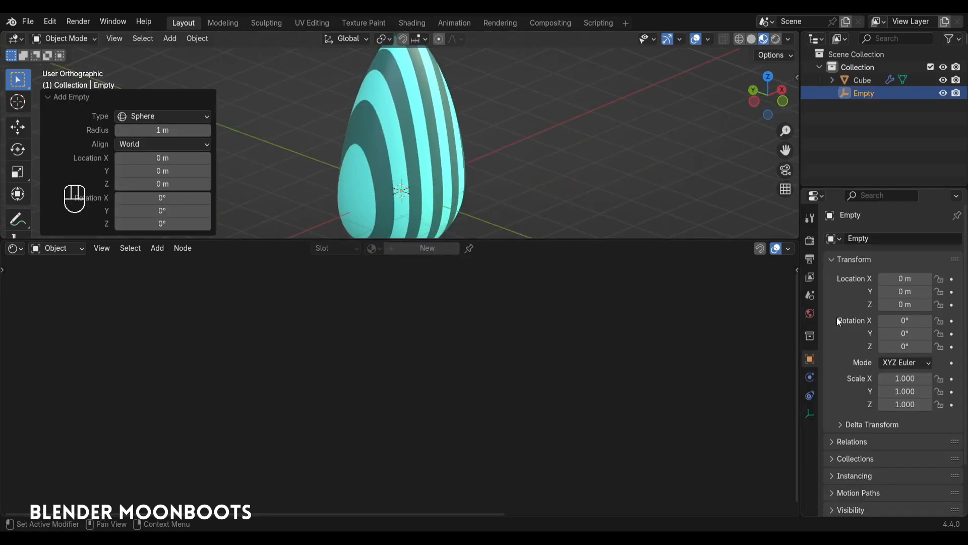
pyautogui.click(809, 413)
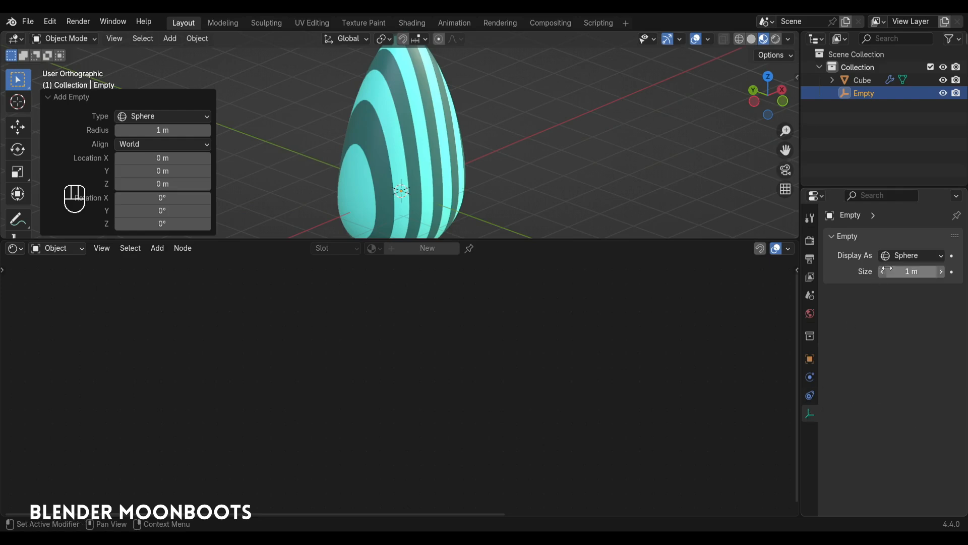
pyautogui.moveTo(890, 270); pyautogui.dragTo(930, 269)
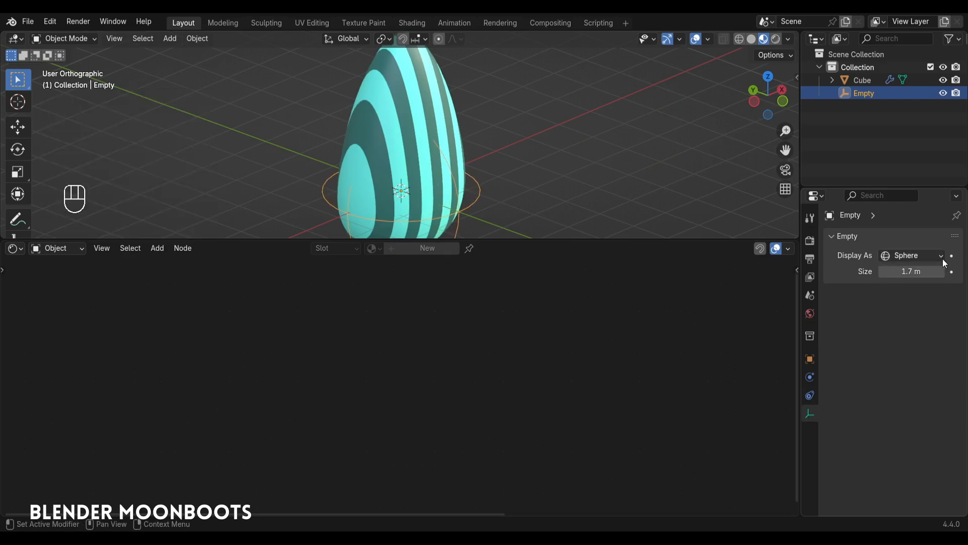
# Set the Object of the Texture Coordinate node in the egg's material to the sphere empty, and select the empty.
pyautogui.click(438, 142)
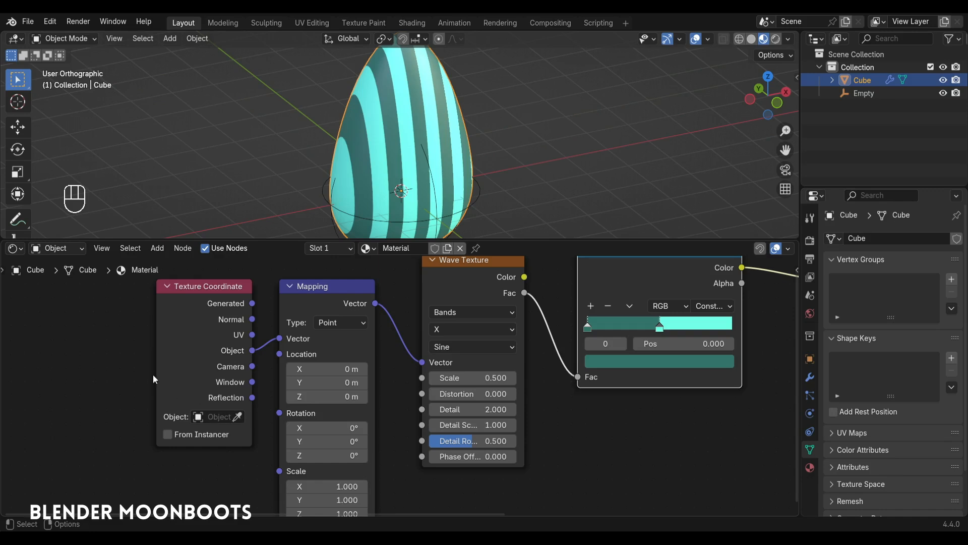
pyautogui.moveTo(154, 374); pyautogui.dragTo(103, 374)
pyautogui.click(237, 417)
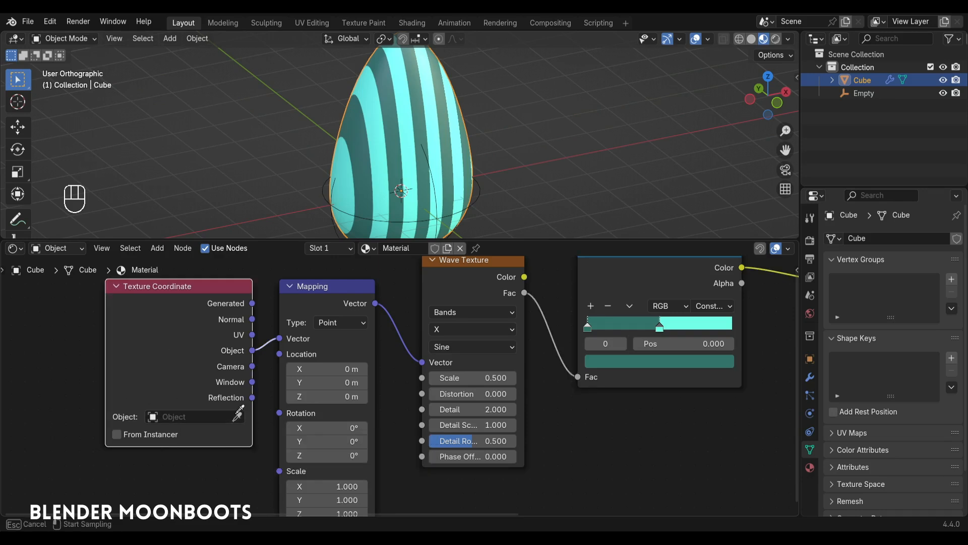
pyautogui.click(325, 199)
pyautogui.click(328, 202)
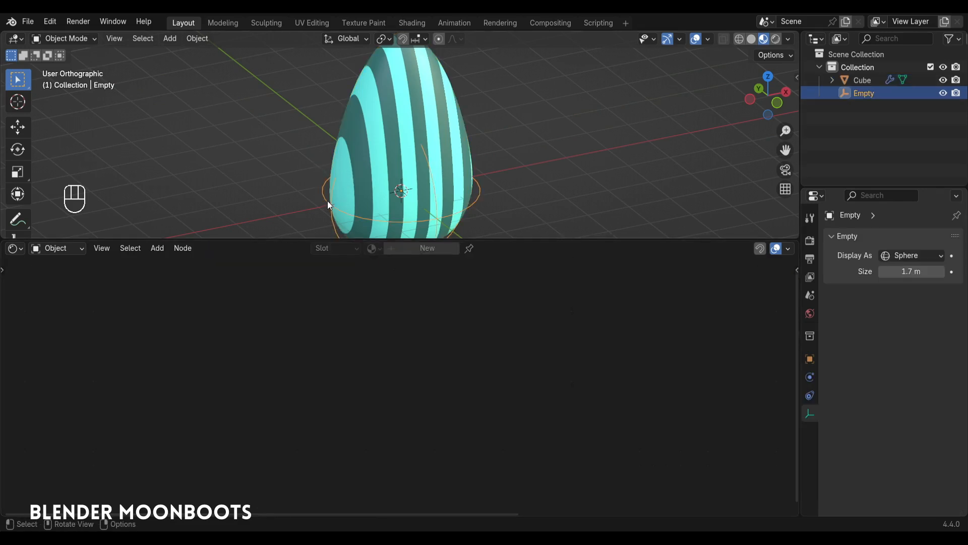
# Try scaling the empty up slightly to test its effect on the stripes, and undo the scaling.
pyautogui.press('s')
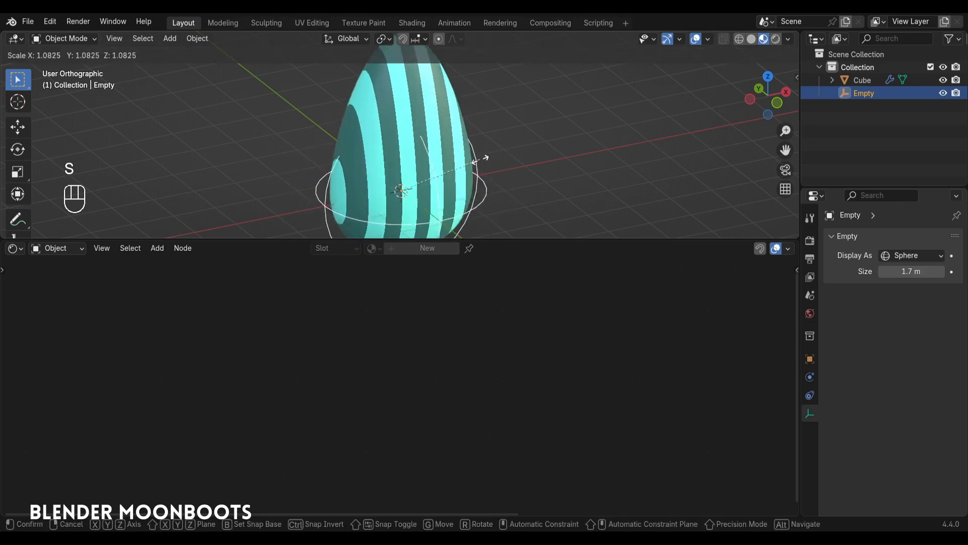
pyautogui.click(483, 157)
pyautogui.hotkey('ctrl', 'z')
# Give the viewport more height and try a free trackball rotation of the empty, undoing the rotation.
pyautogui.moveTo(446, 243); pyautogui.dragTo(447, 306)
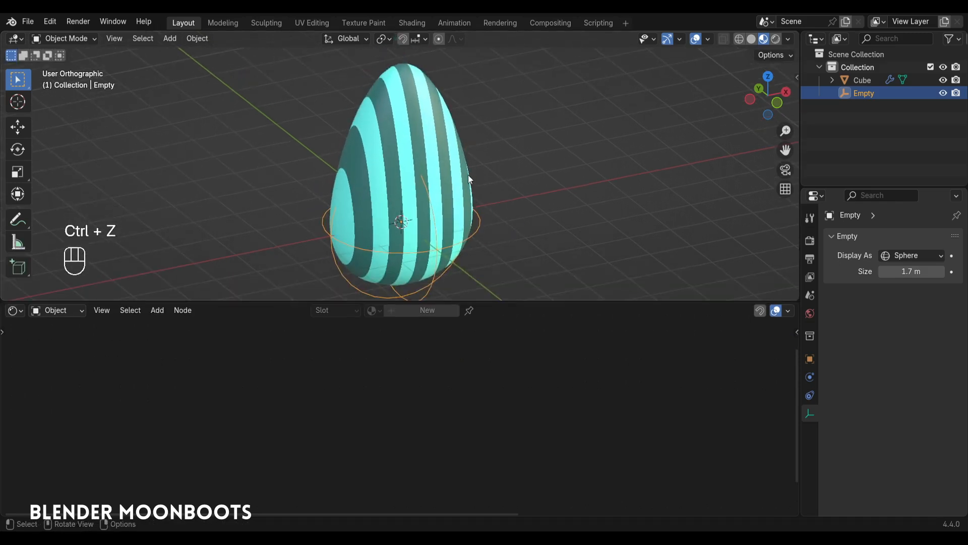
pyautogui.press('r')
pyautogui.press('r')
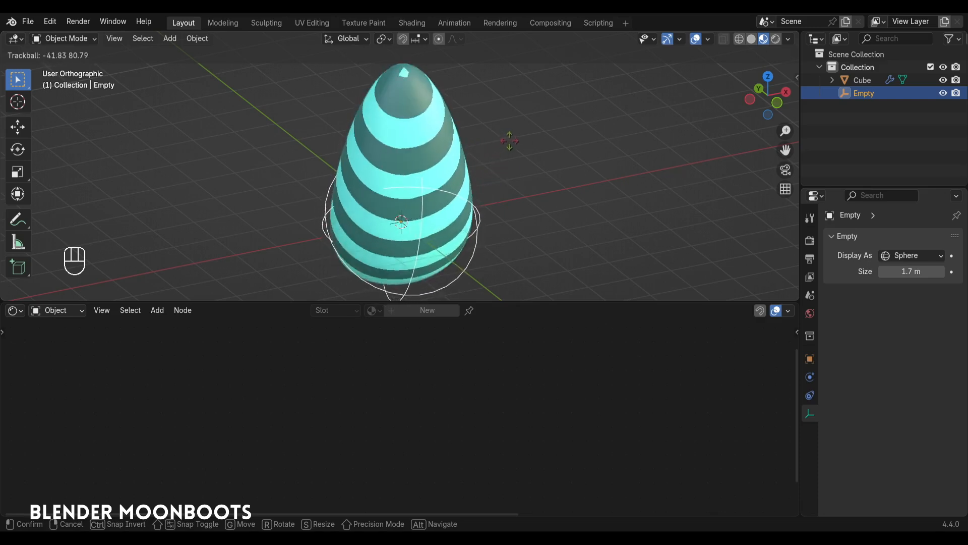
pyautogui.click(459, 119)
pyautogui.hotkey('ctrl', 'z')
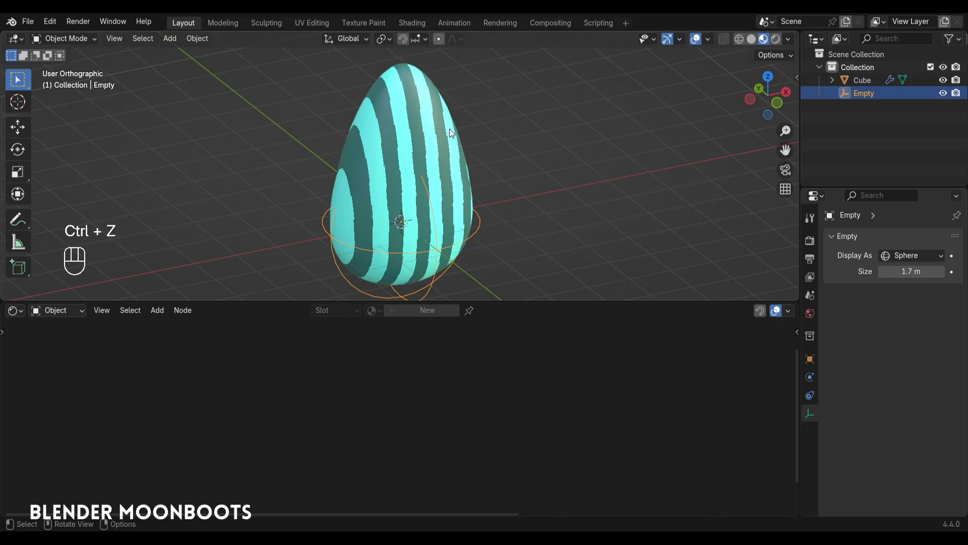
# Rotate the sphere empty around the global Y axis until the egg's stripes run diagonally.
pyautogui.press('r')
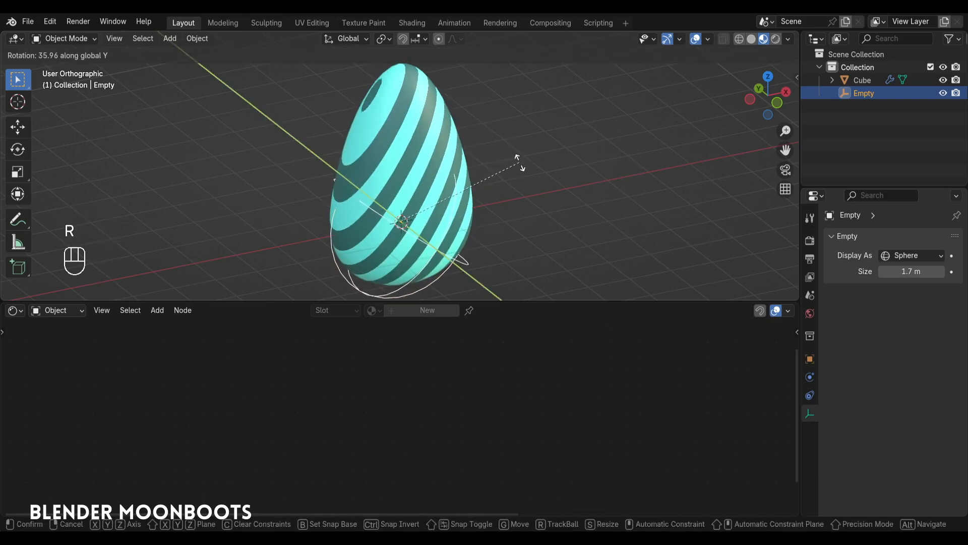
pyautogui.click(522, 174)
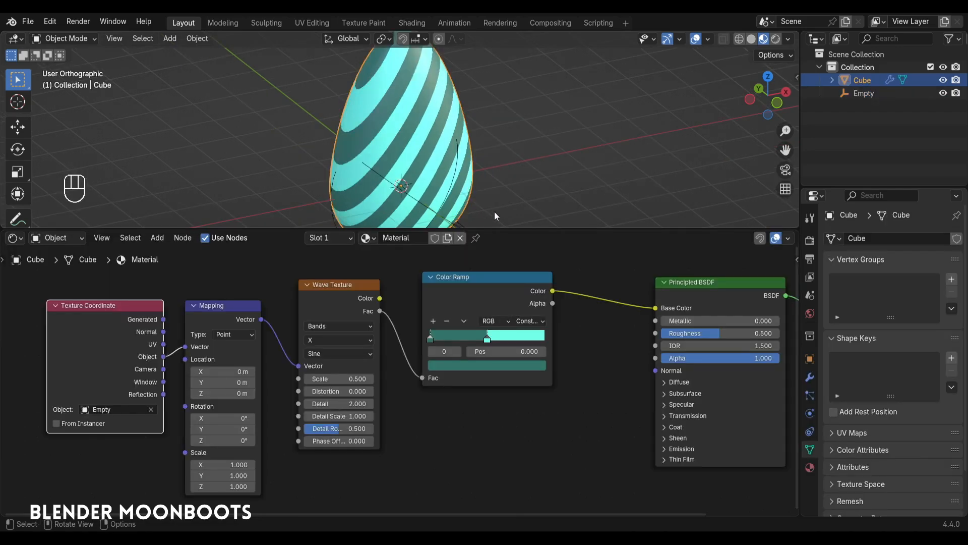
# Set the Principled BSDF's roughness to 0 and give the 3D viewport more height to show the whole egg.
pyautogui.moveTo(710, 335); pyautogui.dragTo(639, 335)
pyautogui.keyDown('alt'); pyautogui.moveTo(530, 167); pyautogui.dragTo(504, 162, button='middle'); pyautogui.keyUp('alt')
pyautogui.moveTo(513, 231); pyautogui.dragTo(513, 290)
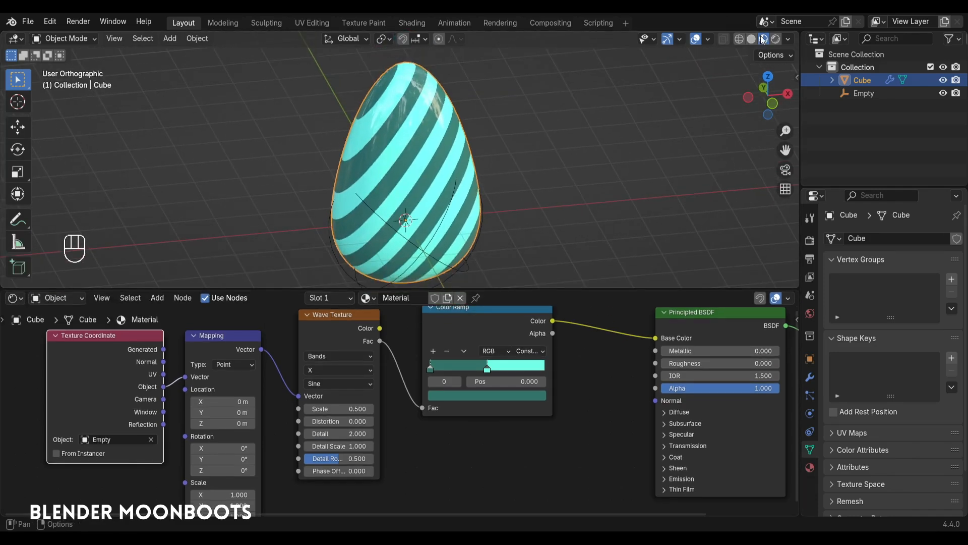
# Try several HDRI environments for the Material Preview lighting, ending with the second one, a warm-toned building scene.
pyautogui.click(789, 39)
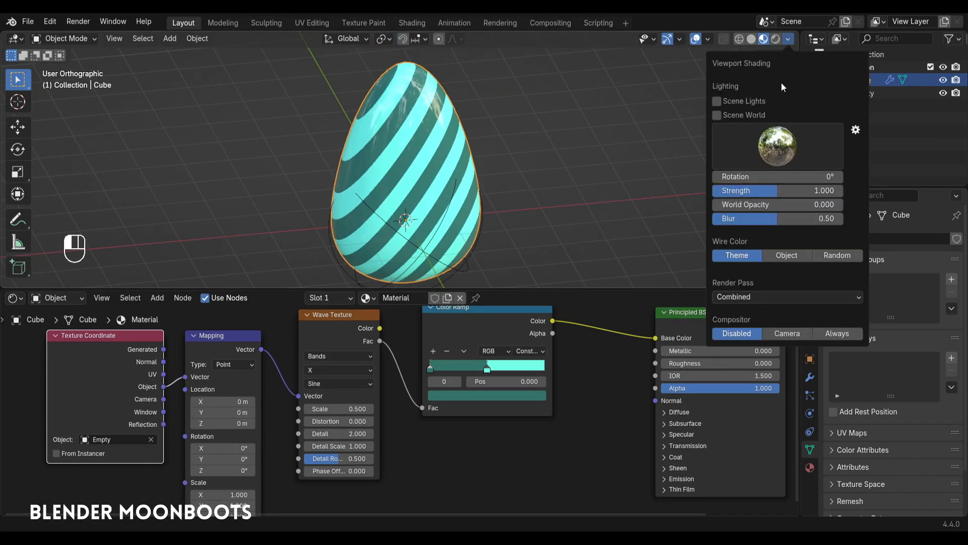
pyautogui.click(777, 146)
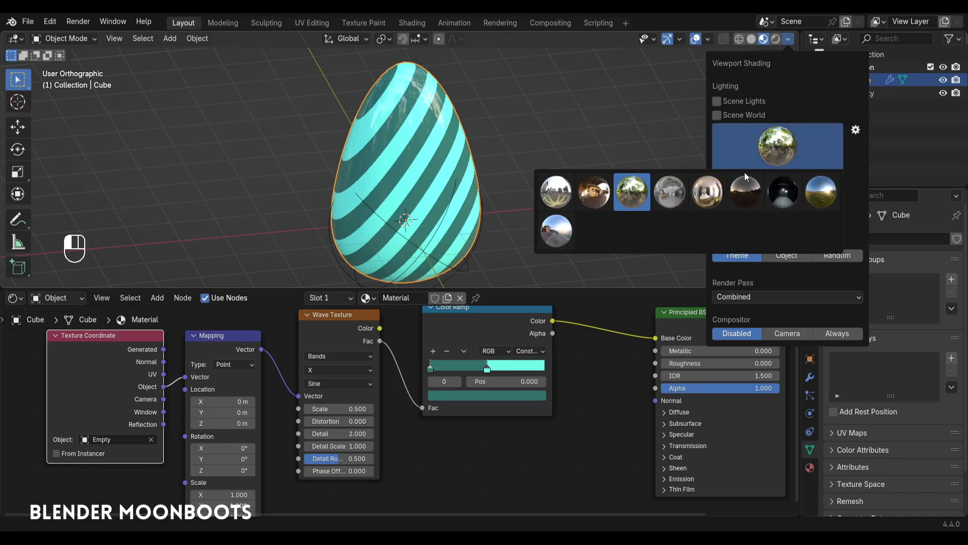
pyautogui.click(712, 195)
pyautogui.click(776, 145)
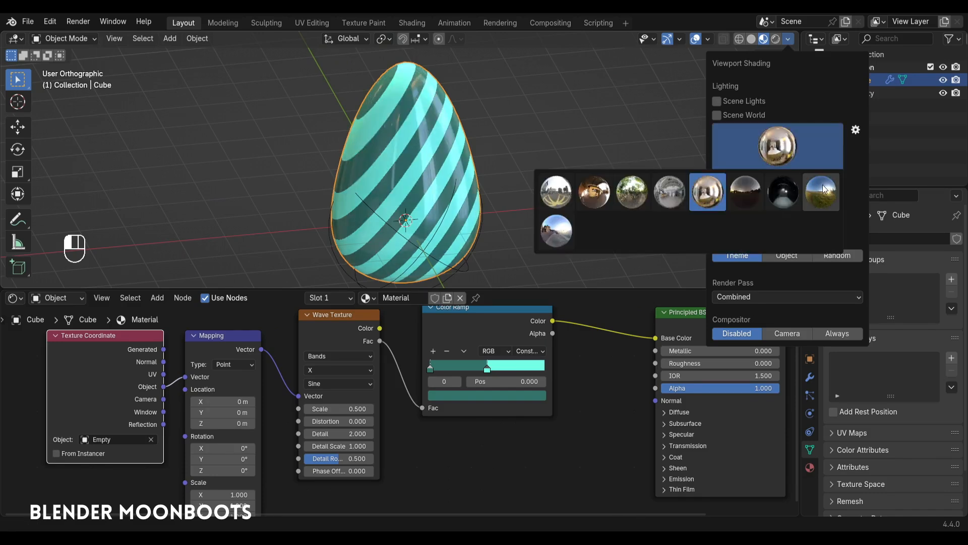
pyautogui.click(822, 189)
pyautogui.click(776, 142)
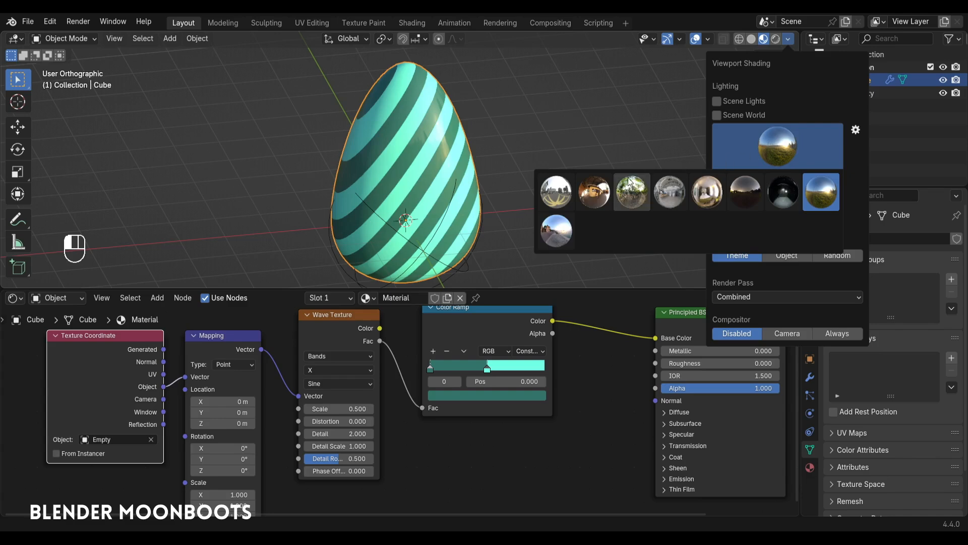
pyautogui.click(596, 190)
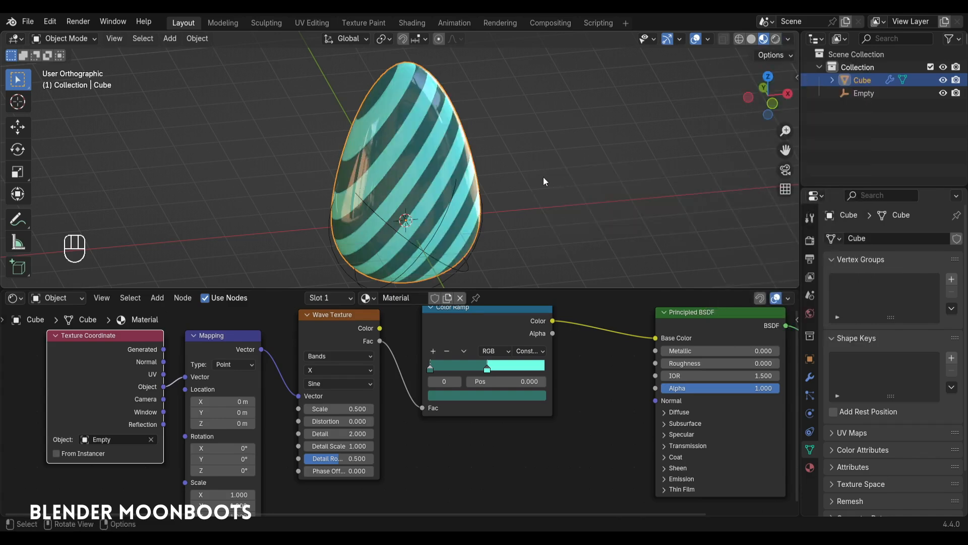
pyautogui.moveTo(543, 176)
pyautogui.keyDown('alt'); pyautogui.mouseDown()
pyautogui.moveTo(582, 173)
pyautogui.moveTo(537, 172)
pyautogui.mouseUp(); pyautogui.keyUp('alt')
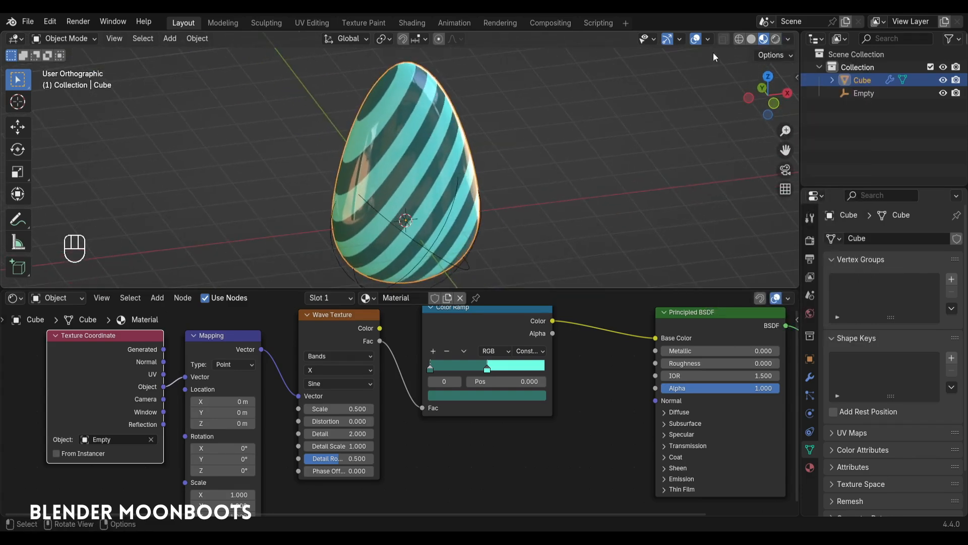
# Switch the viewport to Rendered shading and add a Sun light beside the egg.
pyautogui.click(775, 40)
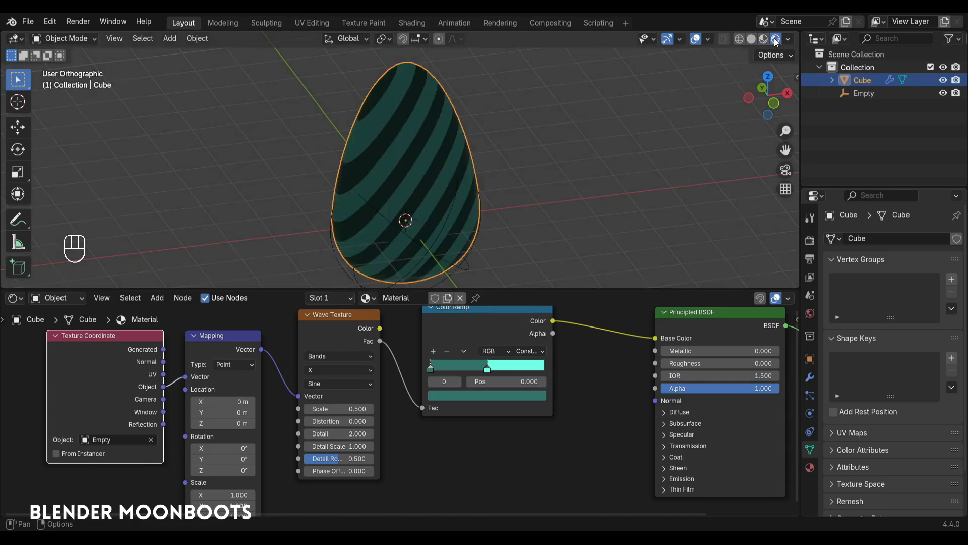
pyautogui.keyDown('ctrl'); pyautogui.keyDown('alt'); pyautogui.moveTo(598, 124); pyautogui.dragTo(451, 121); pyautogui.keyUp('alt'); pyautogui.keyUp('ctrl')
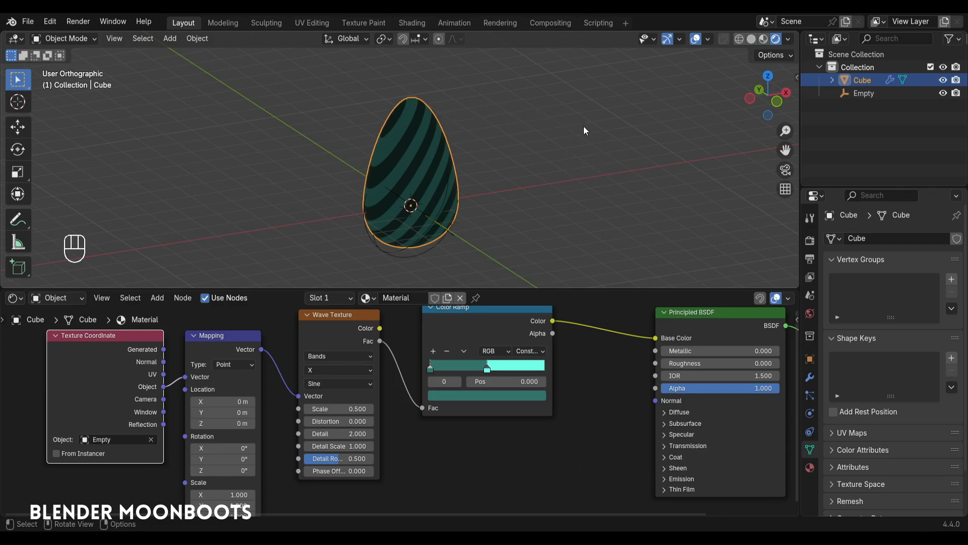
pyautogui.hotkey('shift', 'a')
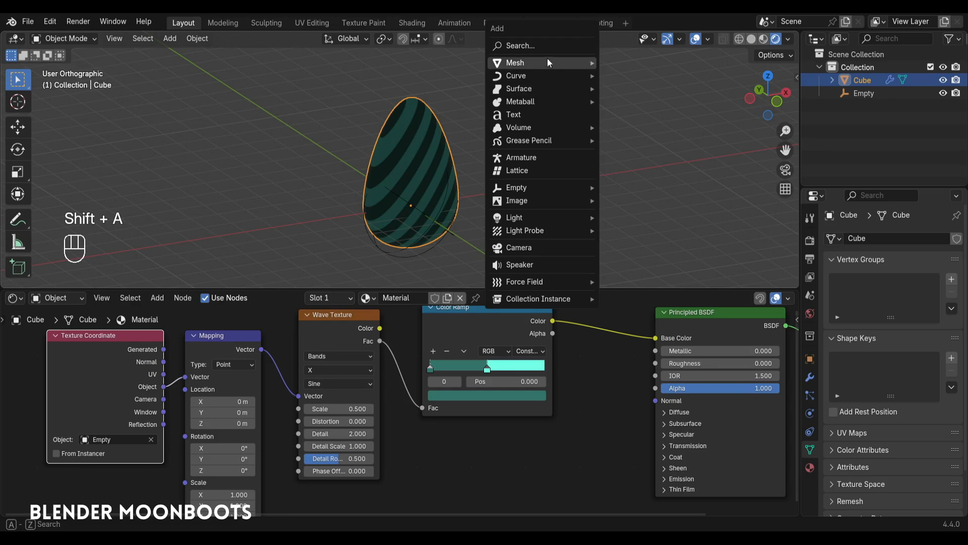
pyautogui.moveTo(523, 216)
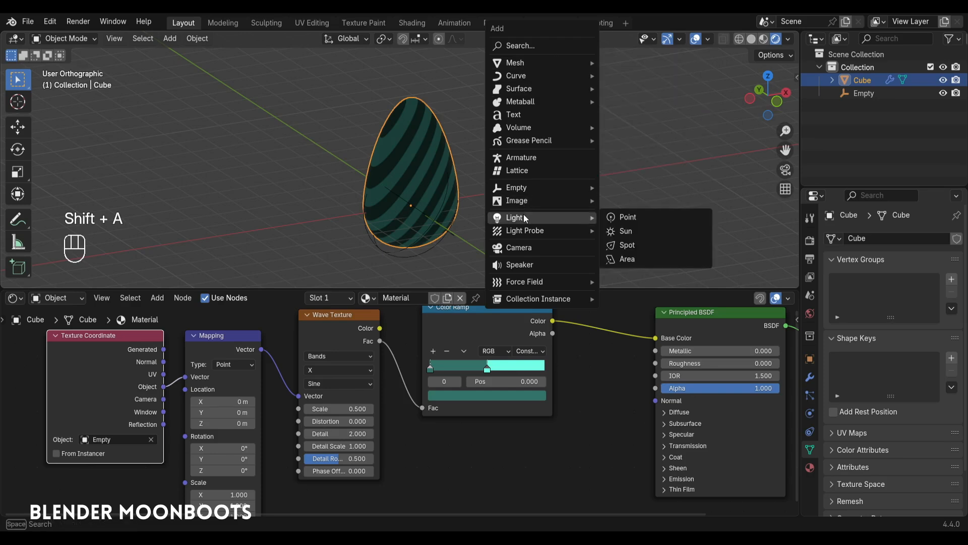
pyautogui.click(640, 229)
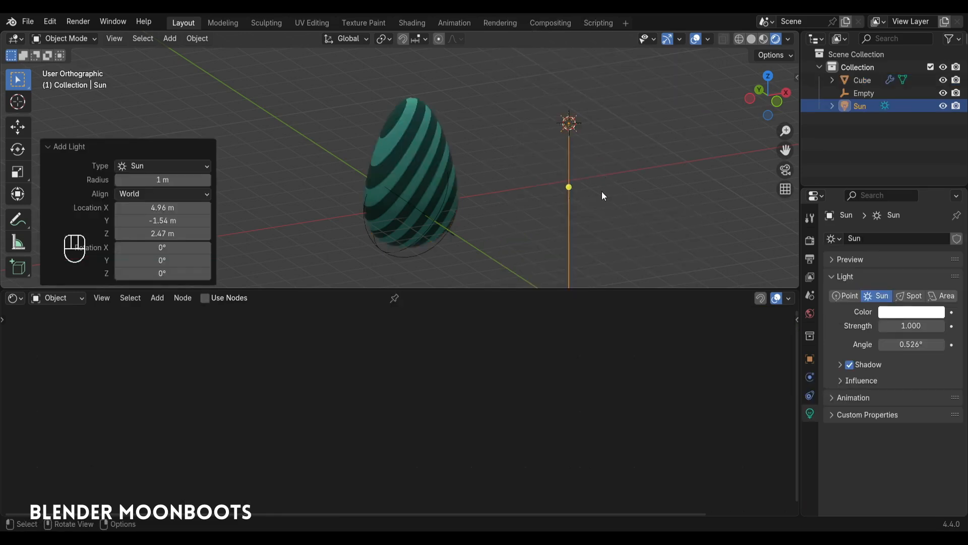
# Rotate the sun 62° in the current view and about 12° in the top view so it shines toward the egg.
pyautogui.press('r')
pyautogui.click(543, 198)
pyautogui.press('KP_7')
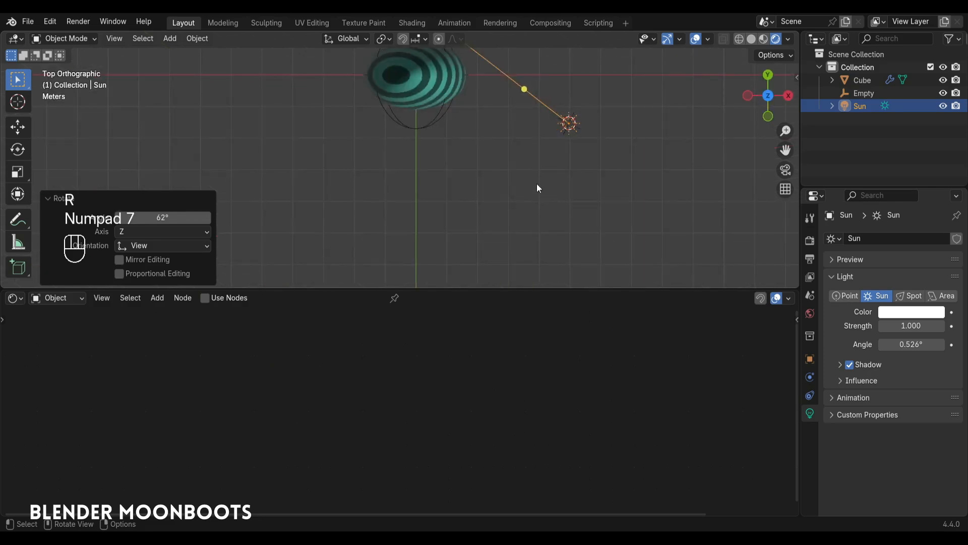
pyautogui.press('r')
pyautogui.click(475, 121)
pyautogui.keyDown('alt'); pyautogui.moveTo(498, 225); pyautogui.dragTo(526, 144); pyautogui.keyUp('alt')
pyautogui.keyDown('ctrl'); pyautogui.keyDown('alt'); pyautogui.moveTo(529, 194); pyautogui.dragTo(525, 156); pyautogui.keyUp('alt'); pyautogui.keyUp('ctrl')
pyautogui.keyDown('alt'); pyautogui.keyDown('shift'); pyautogui.moveTo(462, 249); pyautogui.dragTo(591, 177); pyautogui.keyUp('shift'); pyautogui.keyUp('alt')
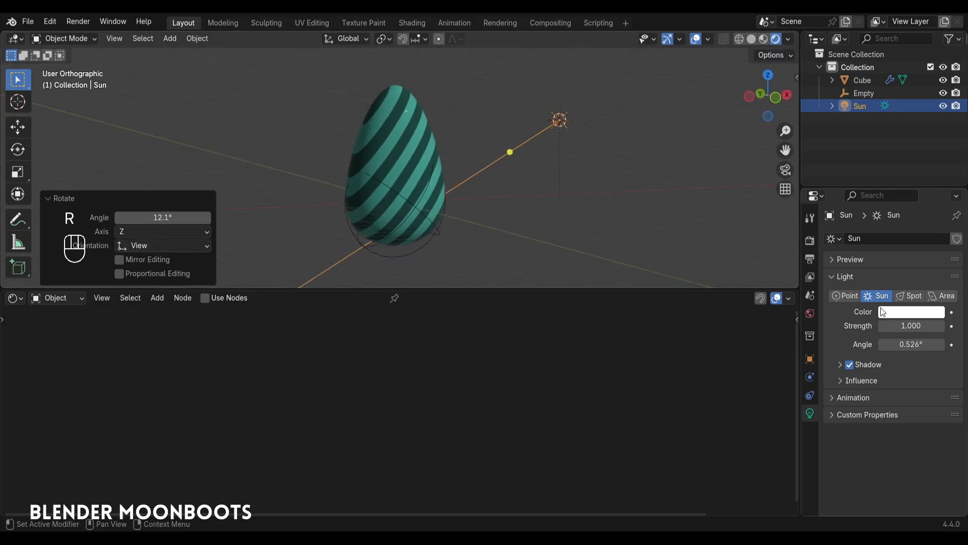
# Set the sun's strength to 4 and return the viewport to Material Preview shading.
pyautogui.click(908, 326)
pyautogui.write('4')
pyautogui.press('Return')
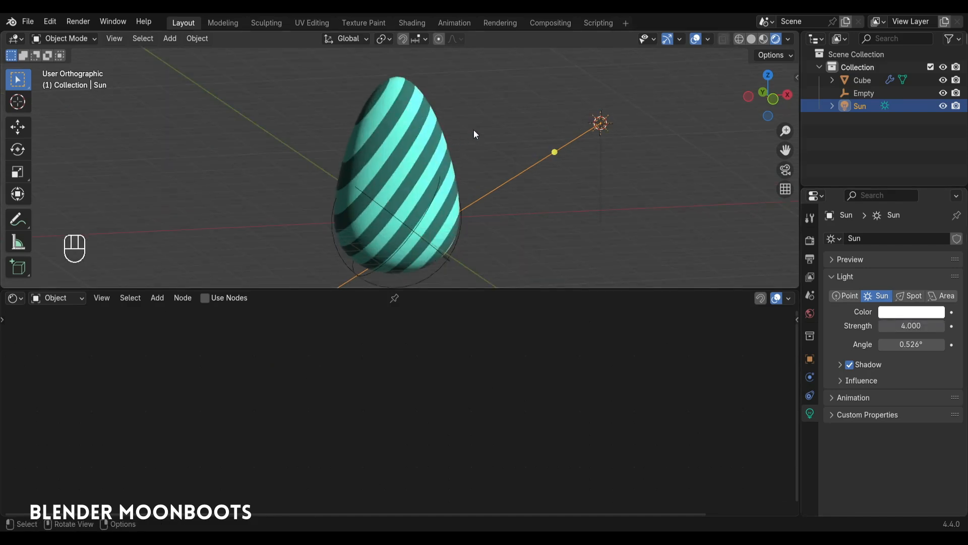
pyautogui.click(764, 38)
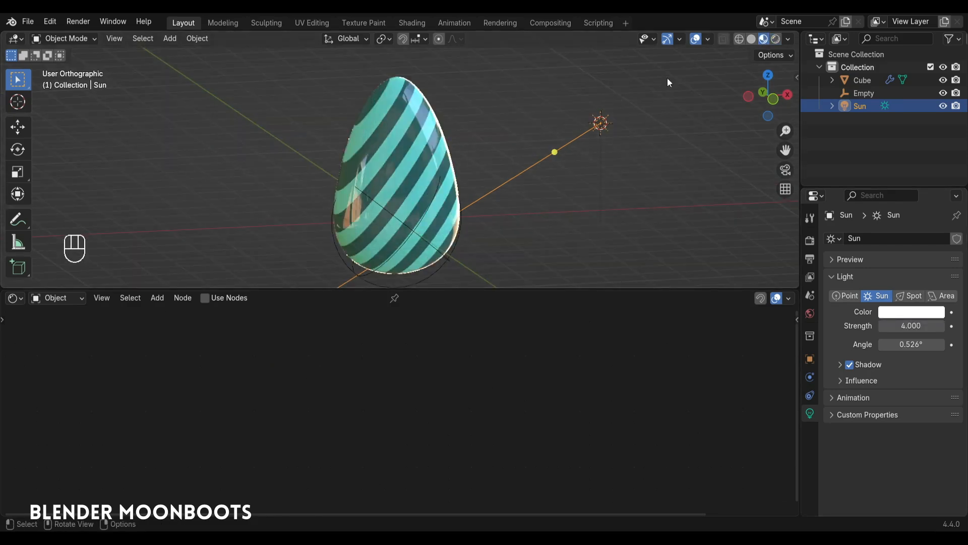
pyautogui.keyDown('ctrl'); pyautogui.keyDown('alt'); pyautogui.moveTo(449, 209); pyautogui.dragTo(463, 213); pyautogui.keyUp('alt'); pyautogui.keyUp('ctrl')
# Add a Displacement node to the egg's material and connect it to the Displacement input of the Material Output.
pyautogui.click(448, 196)
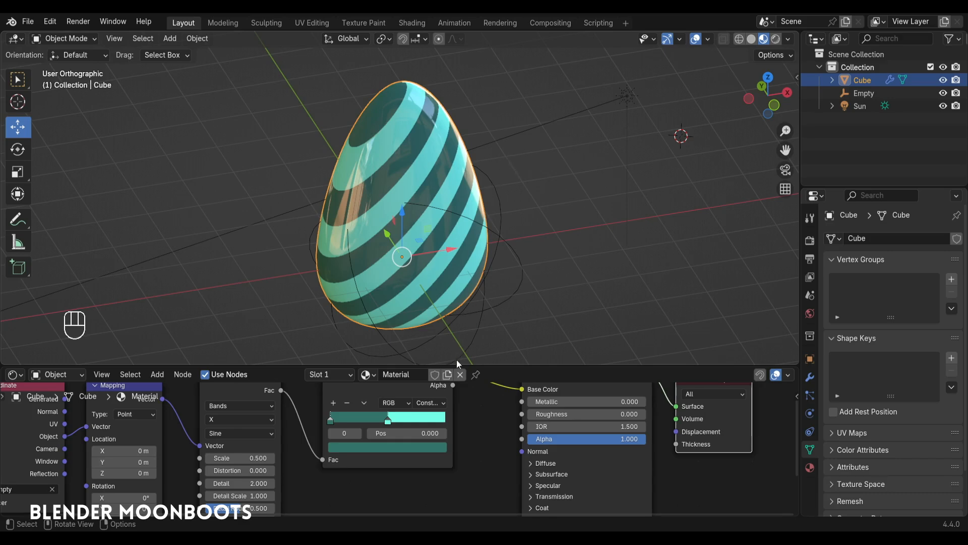
pyautogui.moveTo(459, 364); pyautogui.dragTo(469, 220)
pyautogui.keyDown('ctrl'); pyautogui.keyDown('alt'); pyautogui.moveTo(500, 263); pyautogui.dragTo(530, 234, button='middle'); pyautogui.keyUp('alt'); pyautogui.keyUp('ctrl')
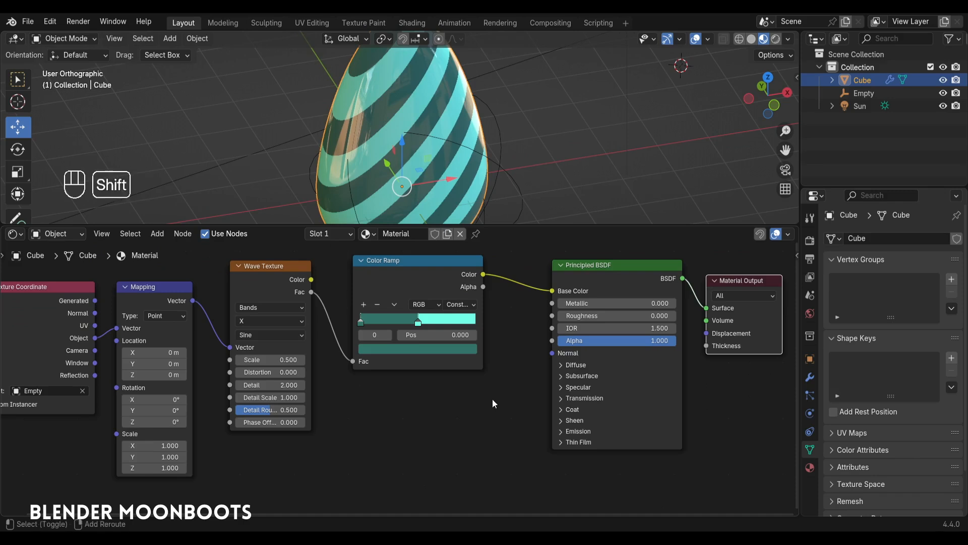
pyautogui.hotkey('shift', 'a')
pyautogui.moveTo(423, 469)
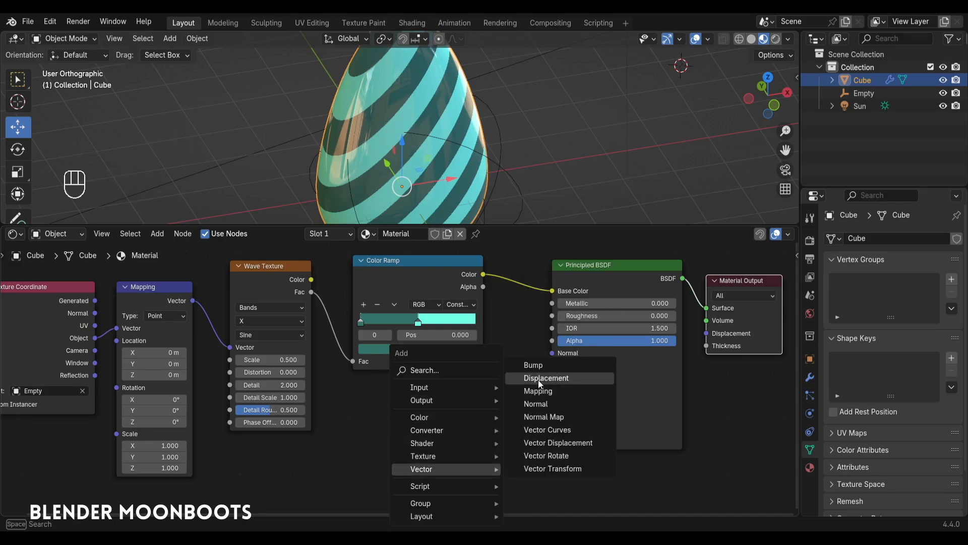
pyautogui.click(537, 380)
pyautogui.click(528, 426)
pyautogui.moveTo(525, 423); pyautogui.dragTo(706, 333)
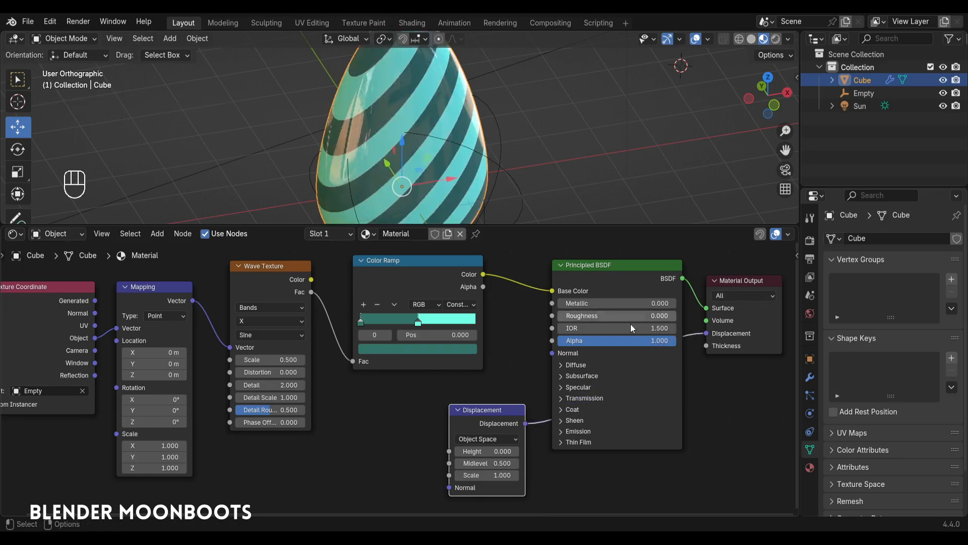
pyautogui.moveTo(501, 407); pyautogui.dragTo(515, 410)
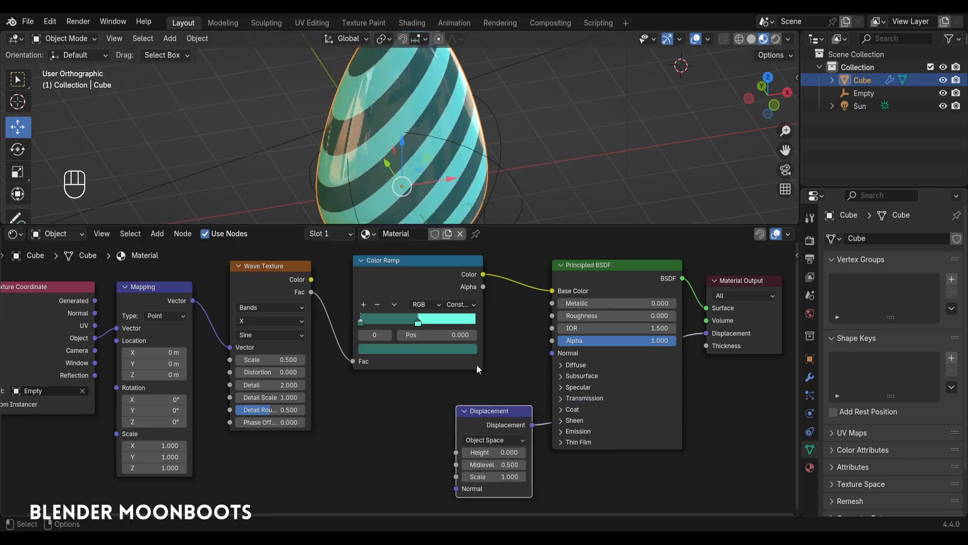
# Move the Wave Texture and its input nodes away from the Color Ramp, and add a second Color Ramp below the first.
pyautogui.moveTo(292, 259); pyautogui.dragTo(63, 360)
pyautogui.press('g')
pyautogui.click(173, 331)
pyautogui.hotkey('shift', 'a')
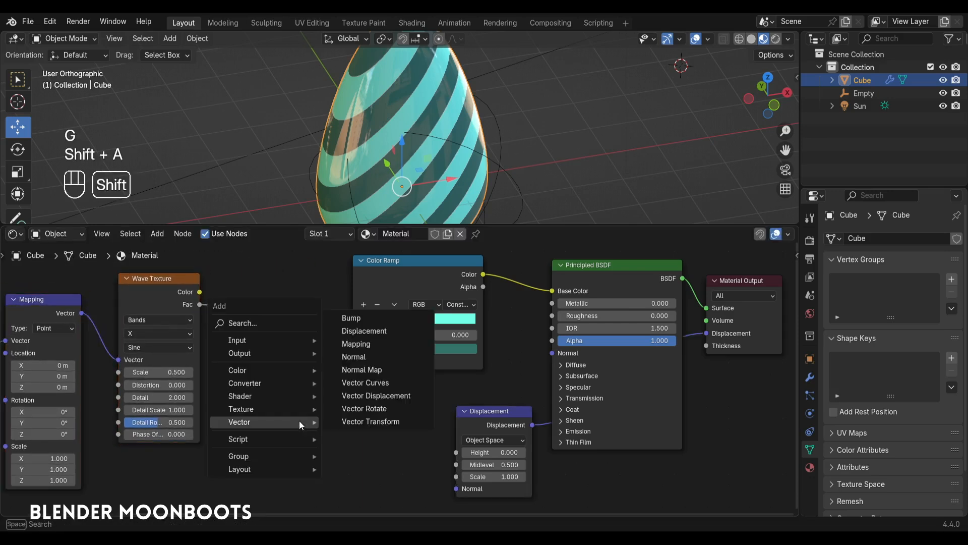
pyautogui.moveTo(268, 381)
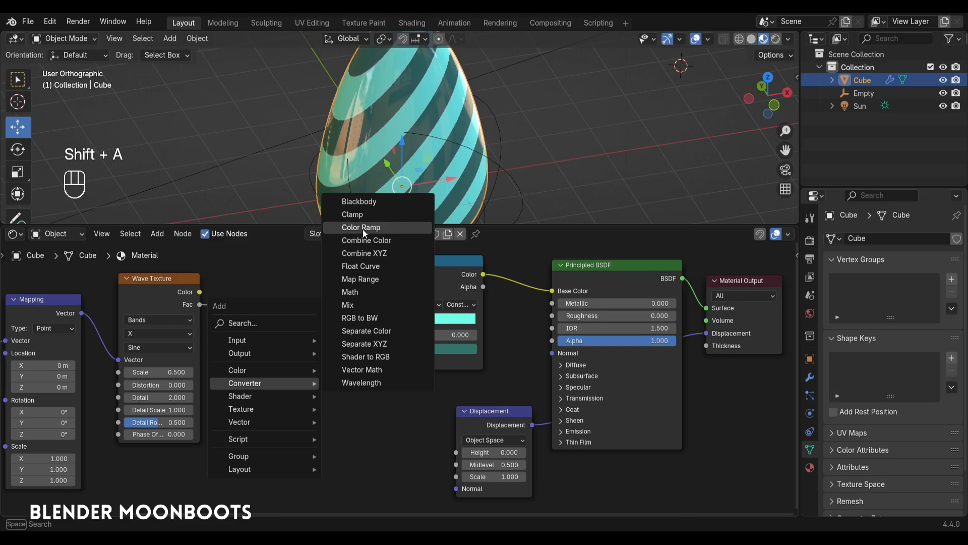
pyautogui.click(363, 229)
pyautogui.click(267, 392)
pyautogui.keyDown('ctrl'); pyautogui.keyDown('alt'); pyautogui.moveTo(270, 369); pyautogui.dragTo(282, 347, button='middle'); pyautogui.keyUp('alt'); pyautogui.keyUp('ctrl')
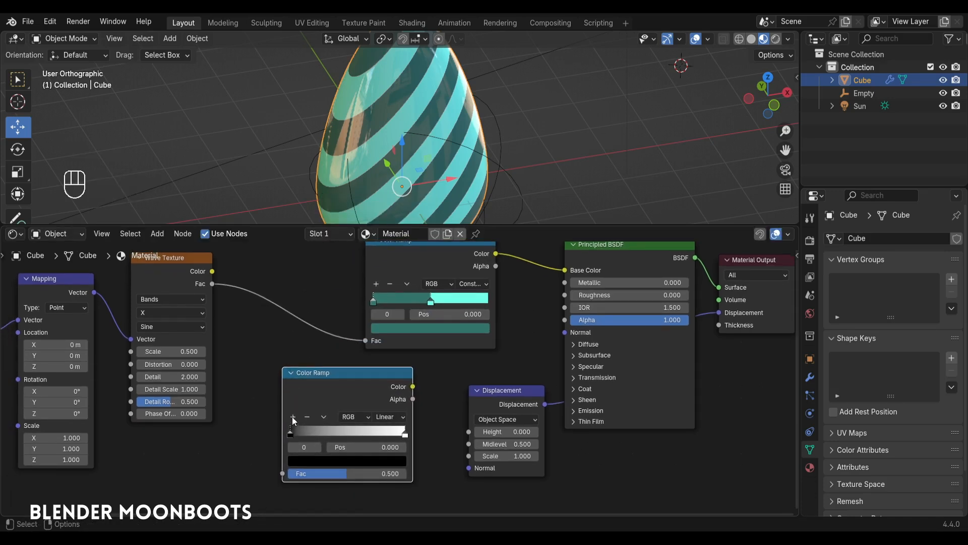
# Add a stop at 0.5 to the new Color Ramp with colour value 0.3, and make its first stop white.
pyautogui.click(293, 417)
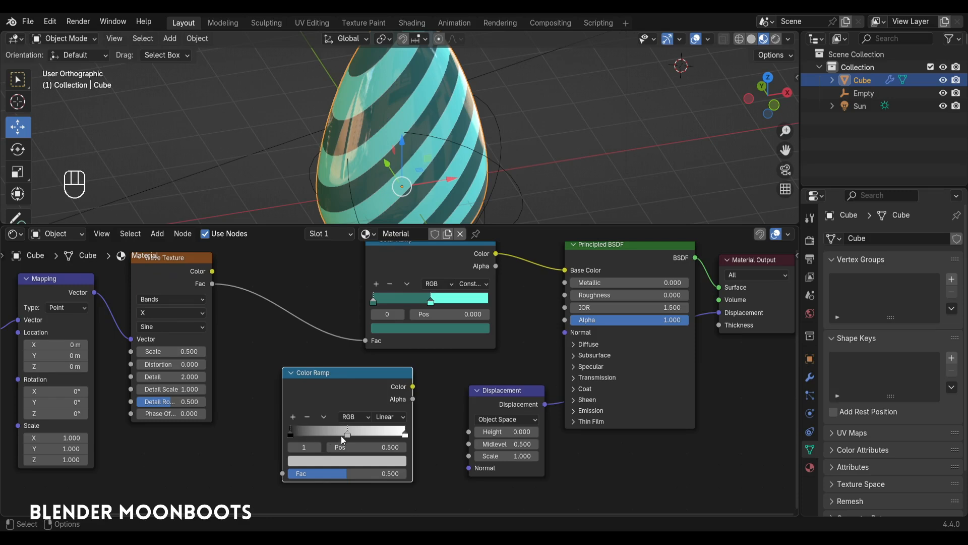
pyautogui.click(348, 461)
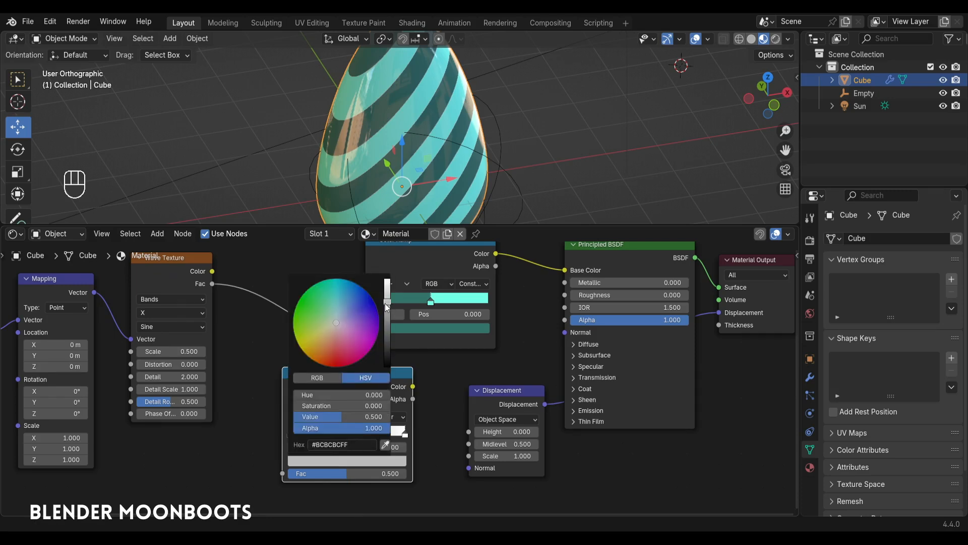
pyautogui.moveTo(386, 304); pyautogui.dragTo(387, 316)
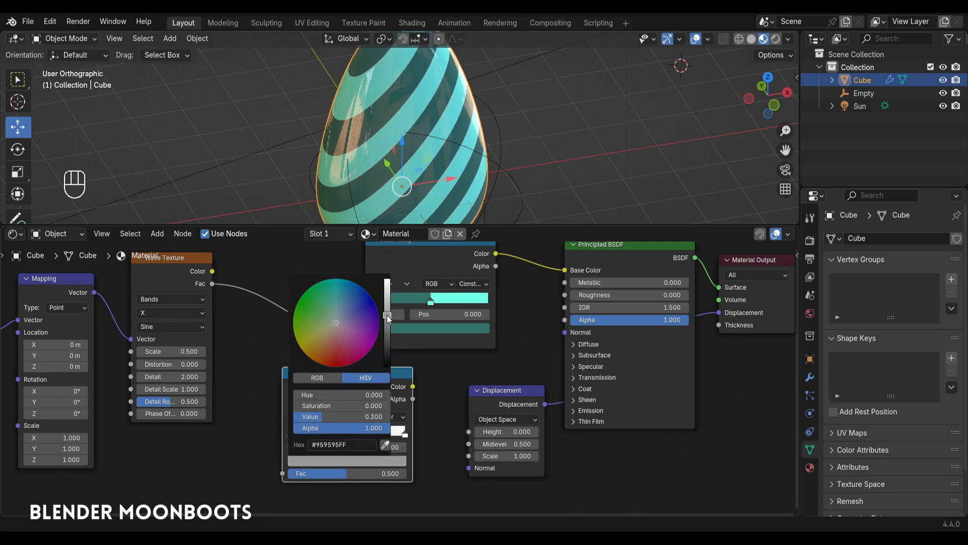
pyautogui.click(289, 432)
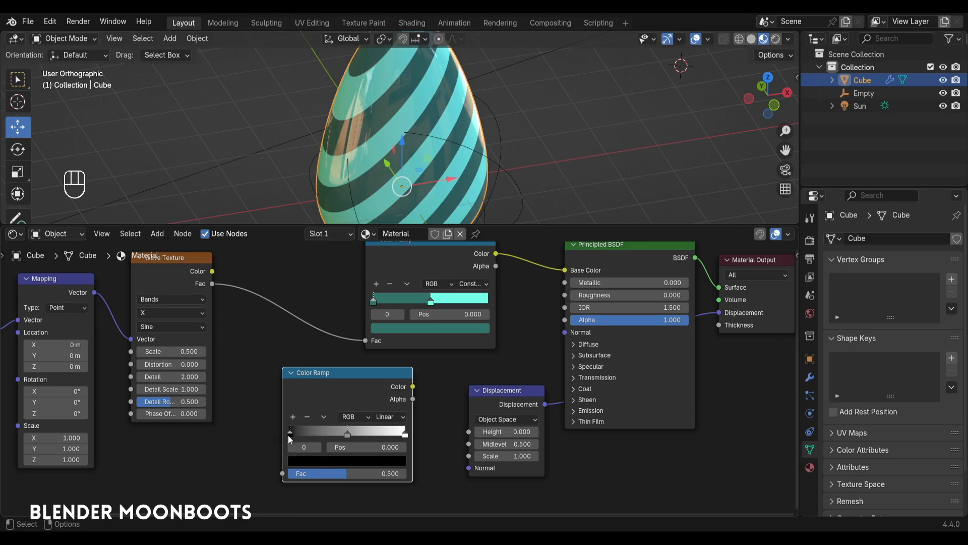
pyautogui.click(310, 460)
pyautogui.moveTo(385, 334); pyautogui.dragTo(429, 298)
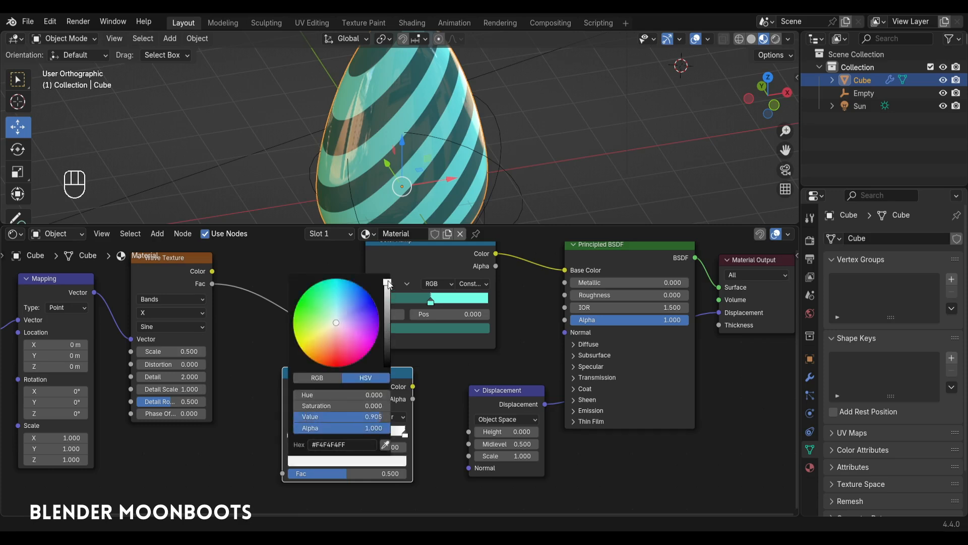
# Connect the Wave Texture's Fac to the new Color Ramp's Fac, and that ramp's Color to the Displacement node's Height.
pyautogui.moveTo(212, 284); pyautogui.dragTo(231, 320)
pyautogui.moveTo(238, 395); pyautogui.dragTo(282, 473)
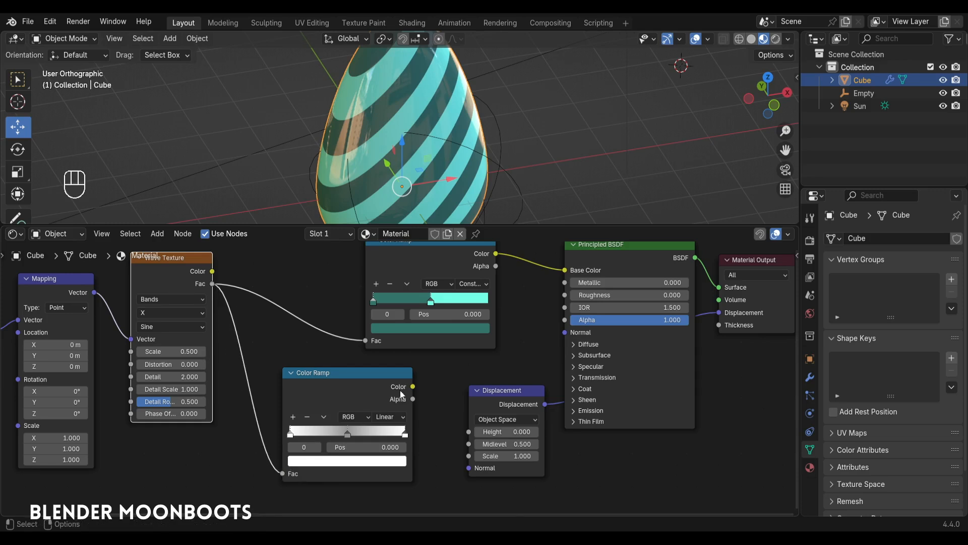
pyautogui.moveTo(413, 388); pyautogui.dragTo(429, 402)
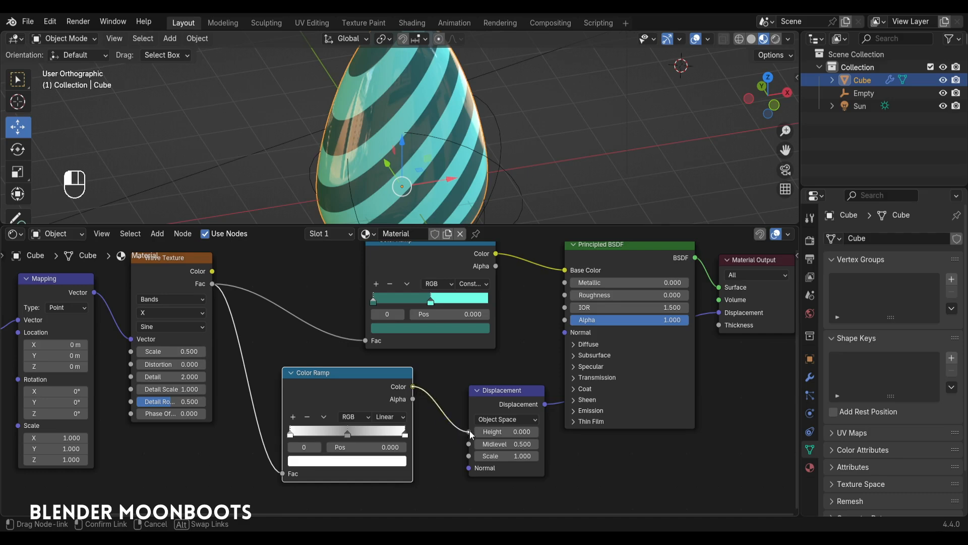
pyautogui.moveTo(470, 431); pyautogui.dragTo(470, 432)
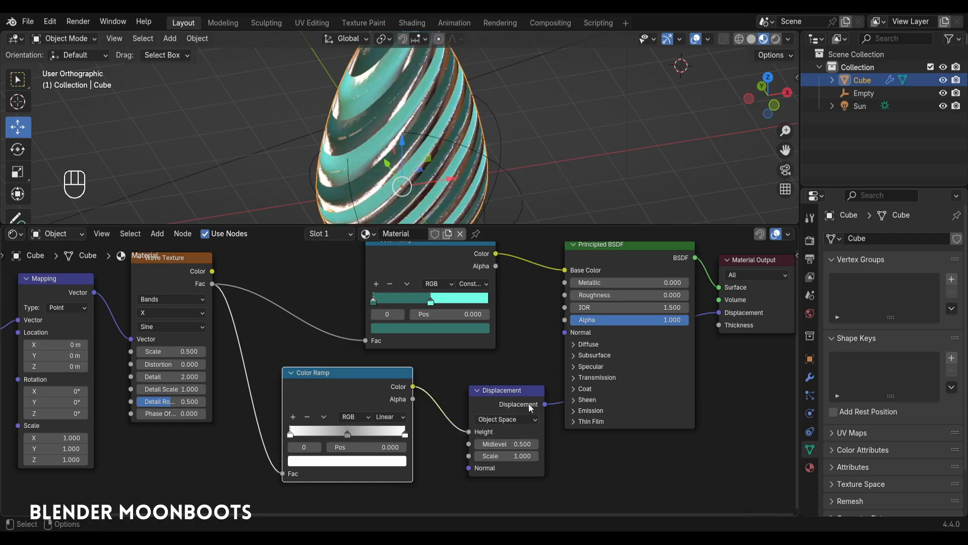
pyautogui.keyDown('alt'); pyautogui.moveTo(514, 152); pyautogui.dragTo(483, 107, button='middle'); pyautogui.keyUp('alt')
pyautogui.keyDown('ctrl'); pyautogui.keyDown('alt'); pyautogui.moveTo(482, 107); pyautogui.dragTo(482, 156); pyautogui.keyUp('alt'); pyautogui.keyUp('ctrl')
pyautogui.keyDown('alt'); pyautogui.moveTo(476, 140); pyautogui.dragTo(486, 150, button='middle'); pyautogui.keyUp('alt')
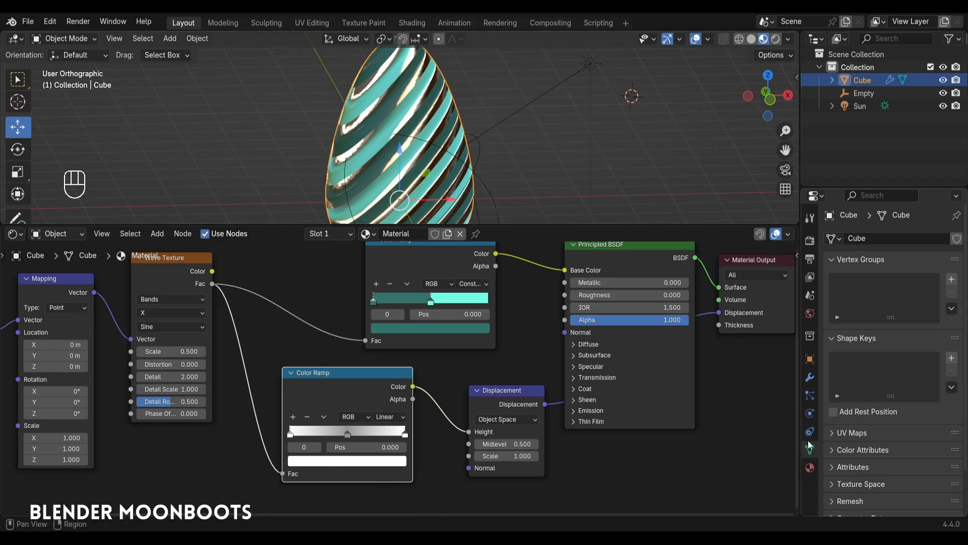
# Set the displacement method in the egg material's surface settings to Displacement Only.
pyautogui.click(809, 468)
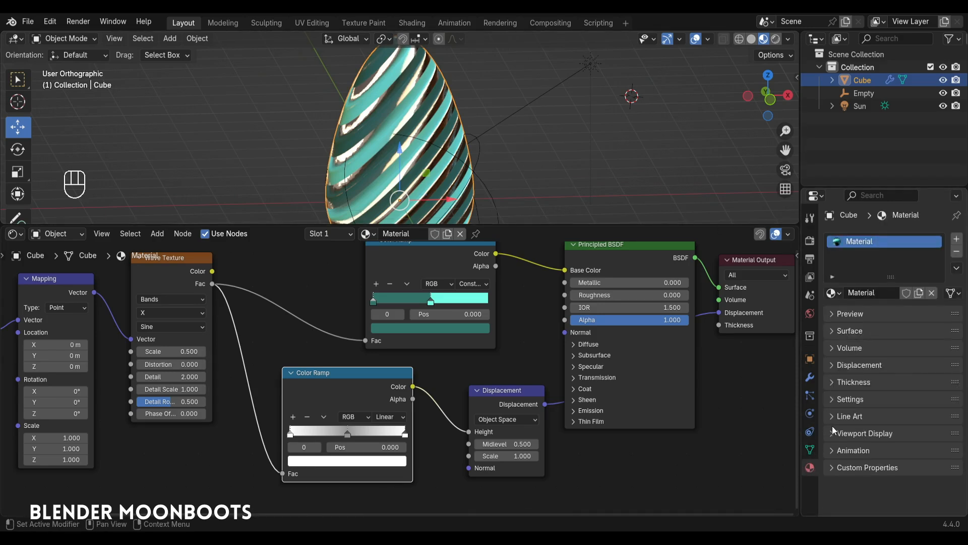
pyautogui.click(832, 399)
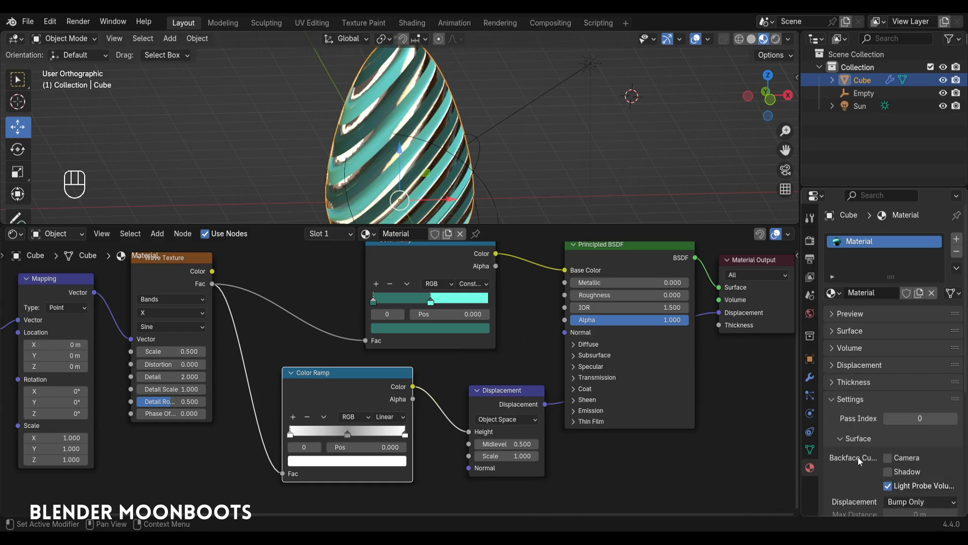
pyautogui.moveTo(852, 446); pyautogui.dragTo(845, 336, button='middle')
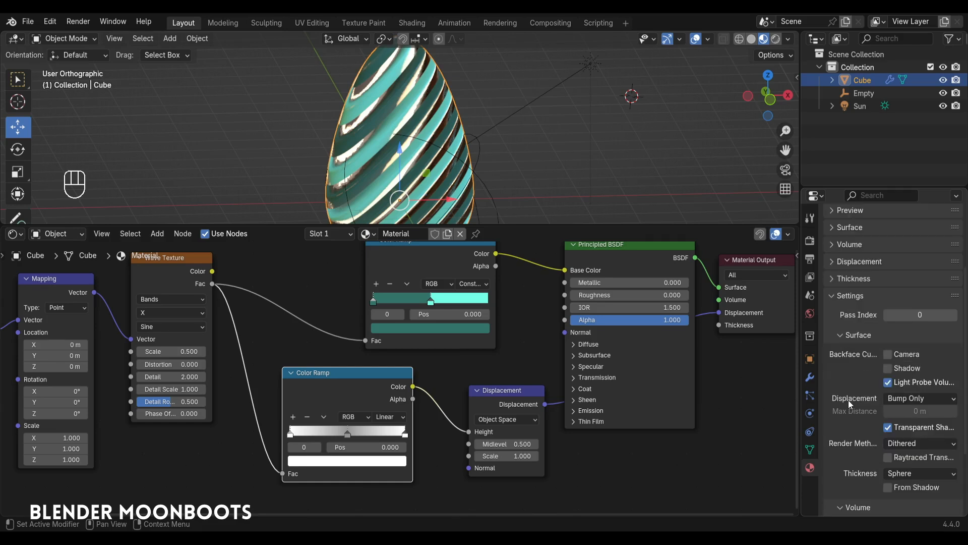
pyautogui.click(898, 400)
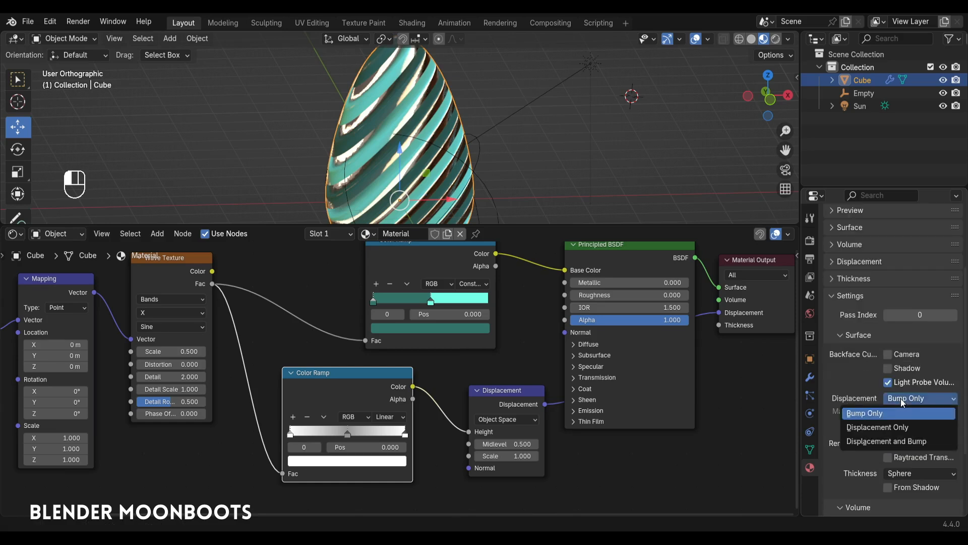
pyautogui.click(897, 428)
# Set the Displacement node's Scale to 0.2 and deselect all objects.
pyautogui.moveTo(550, 166)
pyautogui.mouseDown(button='middle')
pyautogui.moveTo(544, 144)
pyautogui.moveTo(490, 153)
pyautogui.moveTo(503, 159)
pyautogui.moveTo(492, 221)
pyautogui.mouseUp(button='middle')
pyautogui.moveTo(491, 224); pyautogui.dragTo(497, 250)
pyautogui.keyDown('alt'); pyautogui.keyDown('shift'); pyautogui.moveTo(518, 306); pyautogui.dragTo(580, 440, button='middle'); pyautogui.keyUp('shift'); pyautogui.keyUp('alt')
pyautogui.moveTo(545, 446); pyautogui.dragTo(512, 449)
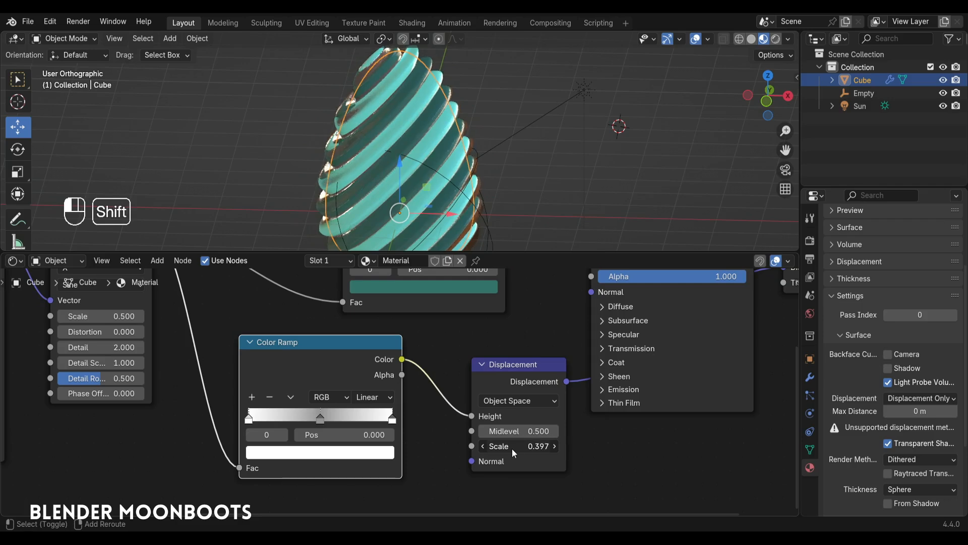
pyautogui.click(527, 448)
pyautogui.write('0')
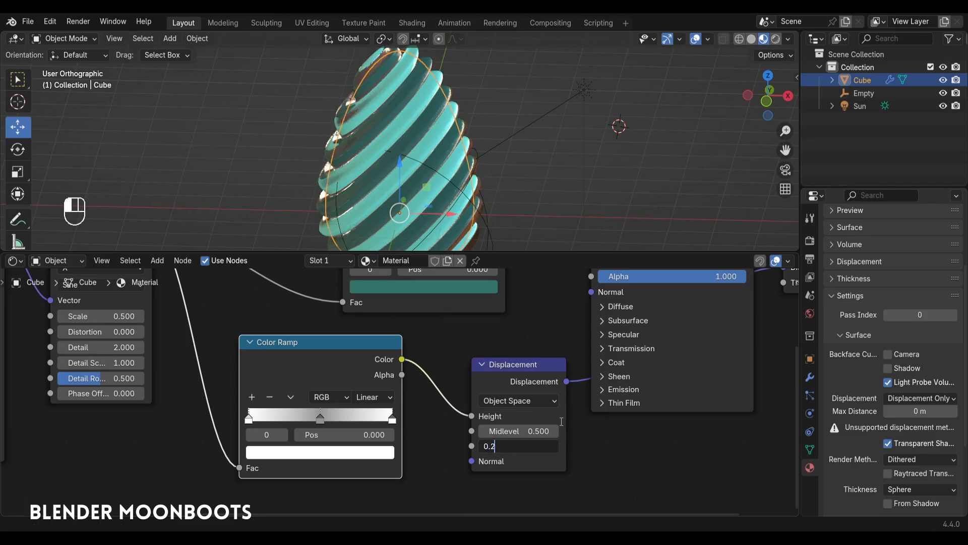
pyautogui.write('.2')
pyautogui.press('Return')
pyautogui.keyDown('alt'); pyautogui.moveTo(479, 168); pyautogui.dragTo(508, 183, button='middle'); pyautogui.keyUp('alt')
pyautogui.press('a')
pyautogui.press('a')
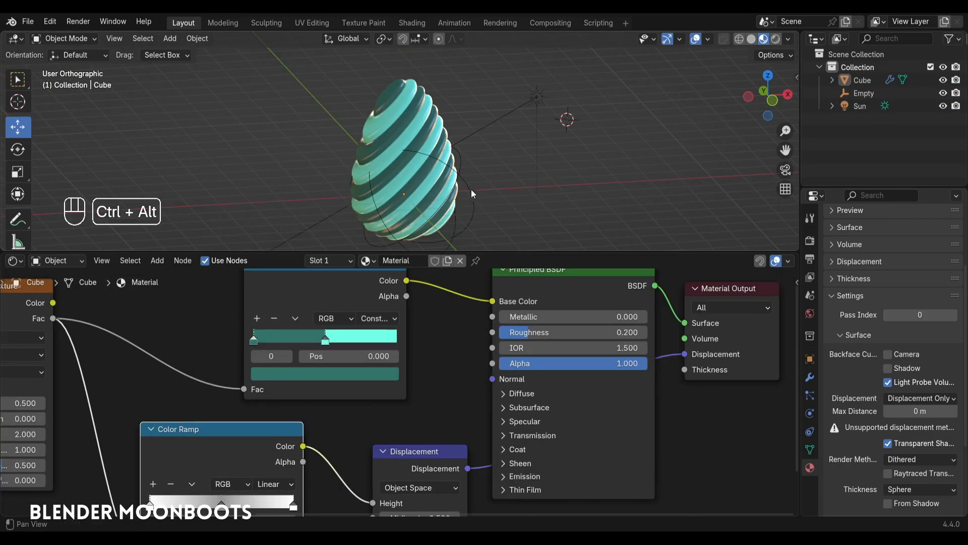
# Raise the egg's Subdivision modifier to 6 levels for both viewport and render, and widen the properties area.
pyautogui.keyDown('ctrl'); pyautogui.keyDown('alt'); pyautogui.moveTo(471, 189); pyautogui.dragTo(469, 124, button='middle'); pyautogui.keyUp('alt'); pyautogui.keyUp('ctrl')
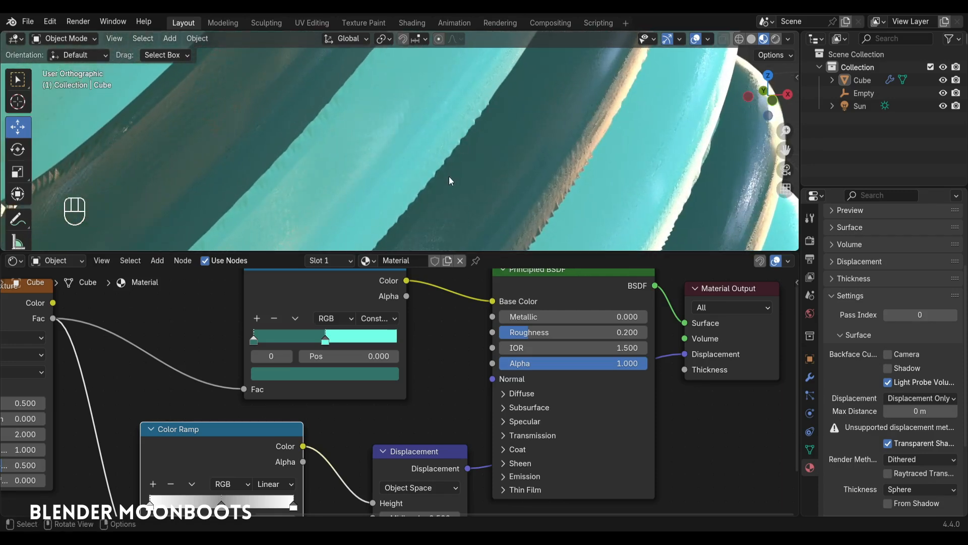
pyautogui.keyDown('ctrl'); pyautogui.keyDown('alt'); pyautogui.moveTo(449, 176); pyautogui.dragTo(497, 156, button='middle'); pyautogui.keyUp('alt'); pyautogui.keyUp('ctrl')
pyautogui.click(810, 377)
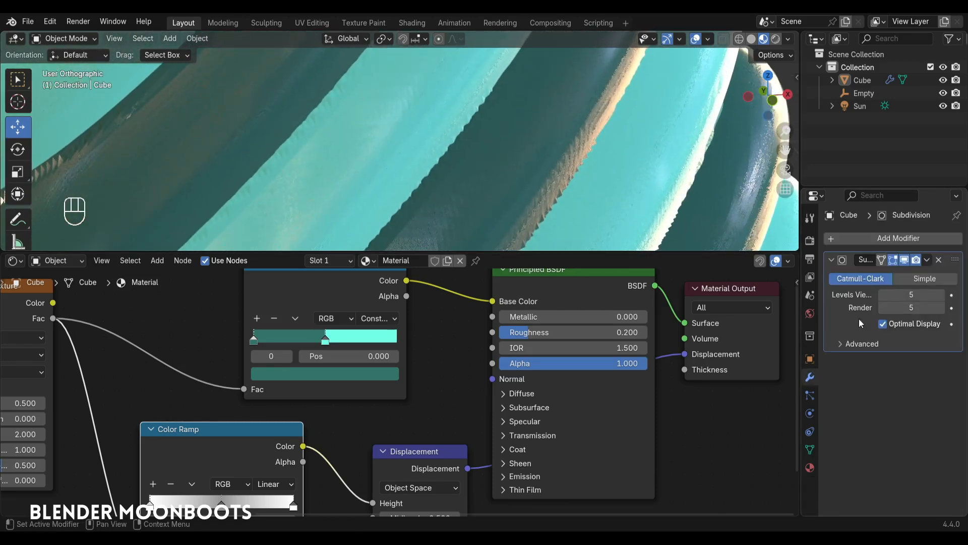
pyautogui.click(941, 295)
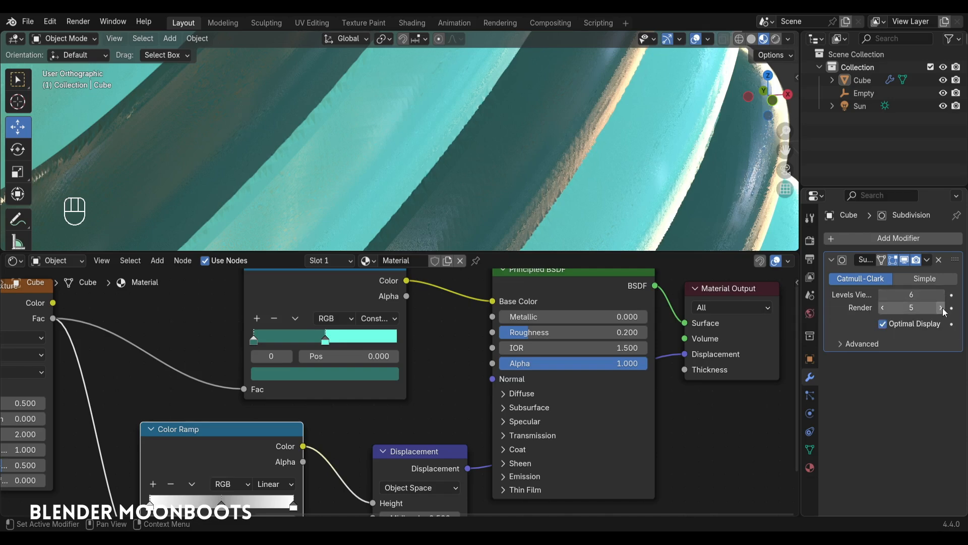
pyautogui.click(941, 308)
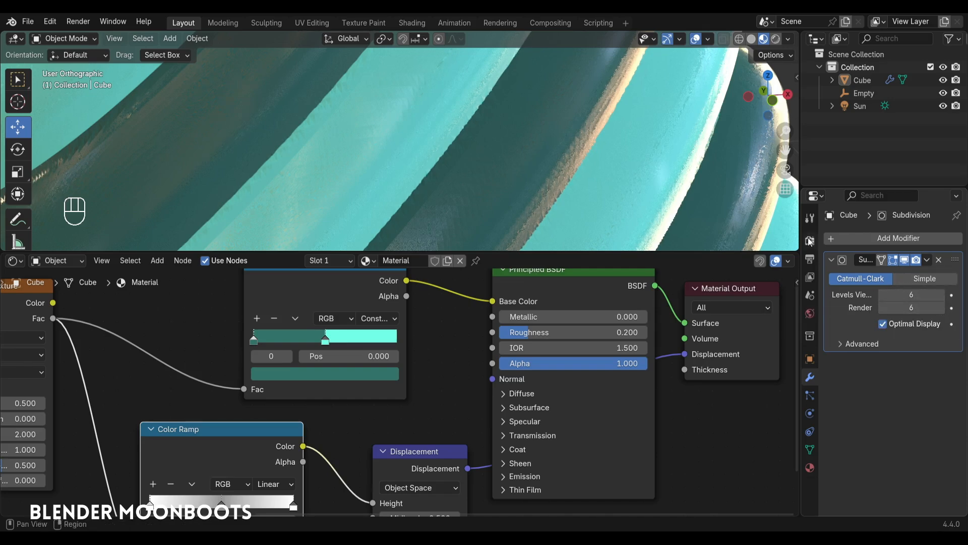
pyautogui.moveTo(801, 233); pyautogui.dragTo(762, 233)
# Set the Wave Texture's Distortion to 4.395 and its Scale to 0.406 to make the stripes wavier and wider.
pyautogui.scroll(-6, 574, 144)
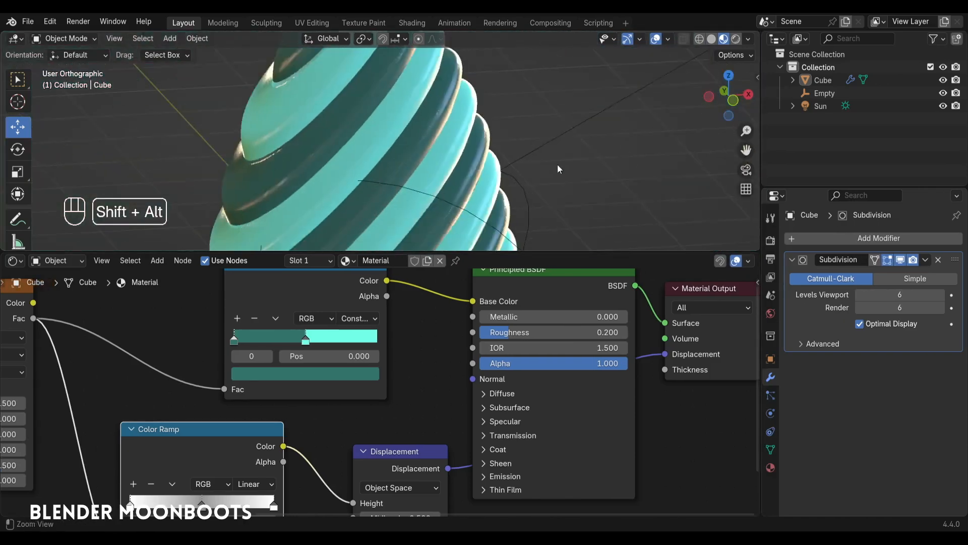
pyautogui.moveTo(501, 195); pyautogui.dragTo(507, 171, button='middle')
pyautogui.keyDown('alt'); pyautogui.moveTo(507, 170); pyautogui.dragTo(513, 174); pyautogui.keyUp('alt')
pyautogui.keyDown('ctrl'); pyautogui.keyDown('alt'); pyautogui.moveTo(143, 327); pyautogui.dragTo(365, 304); pyautogui.keyUp('alt'); pyautogui.keyUp('ctrl')
pyautogui.moveTo(242, 393); pyautogui.dragTo(361, 367)
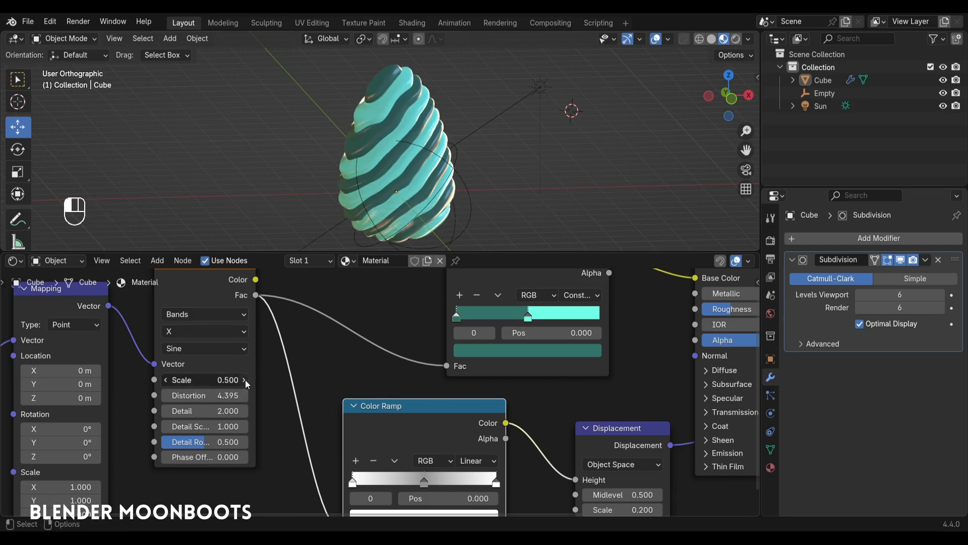
pyautogui.keyDown('shift'); pyautogui.moveTo(245, 380); pyautogui.dragTo(220, 380); pyautogui.keyUp('shift')
# Move the empty along positive X, away from the egg, to change how the swirl stripes run.
pyautogui.keyDown('ctrl'); pyautogui.keyDown('alt'); pyautogui.moveTo(378, 327); pyautogui.dragTo(234, 362); pyautogui.keyUp('alt'); pyautogui.keyUp('ctrl')
pyautogui.keyDown('ctrl'); pyautogui.moveTo(577, 345); pyautogui.dragTo(559, 343); pyautogui.keyUp('ctrl')
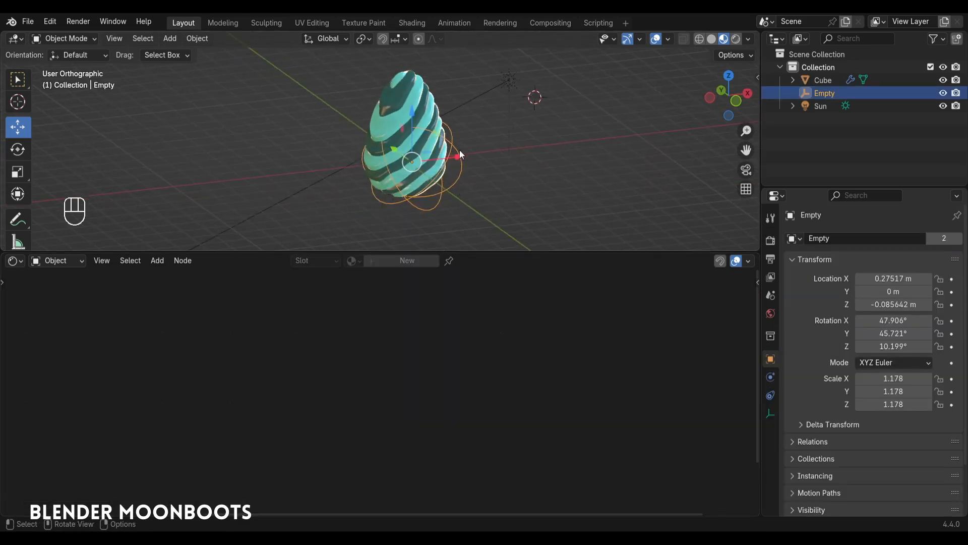
pyautogui.moveTo(432, 154); pyautogui.dragTo(512, 145)
pyautogui.moveTo(458, 150); pyautogui.dragTo(452, 179)
pyautogui.keyDown('alt'); pyautogui.keyDown('shift'); pyautogui.moveTo(429, 217); pyautogui.dragTo(427, 386); pyautogui.keyUp('shift'); pyautogui.keyUp('alt')
pyautogui.keyDown('ctrl'); pyautogui.keyDown('alt'); pyautogui.moveTo(427, 333); pyautogui.dragTo(424, 290); pyautogui.keyUp('alt'); pyautogui.keyUp('ctrl')
pyautogui.moveTo(419, 243); pyautogui.dragTo(421, 168)
pyautogui.moveTo(481, 216); pyautogui.dragTo(409, 237)
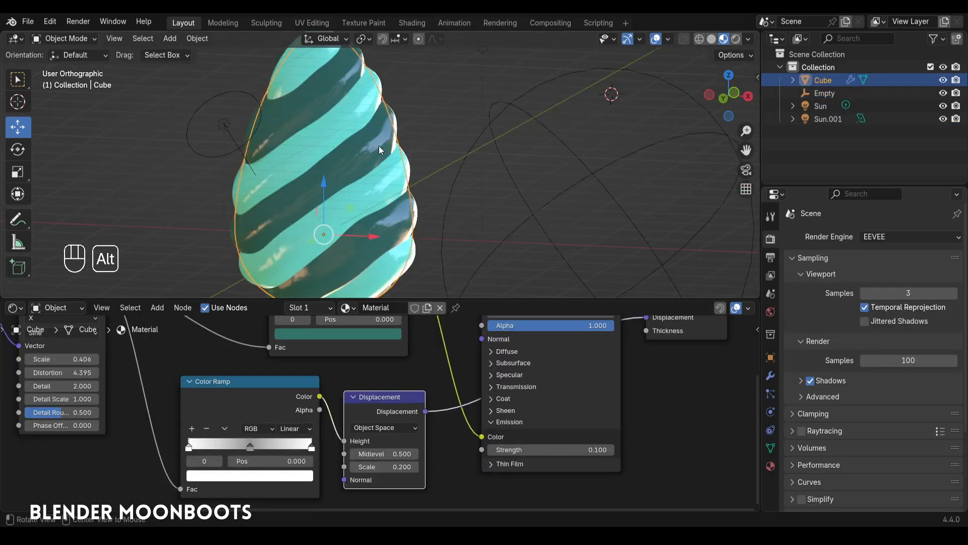
pyautogui.keyDown('alt'); pyautogui.moveTo(380, 146); pyautogui.dragTo(383, 98); pyautogui.keyUp('alt')
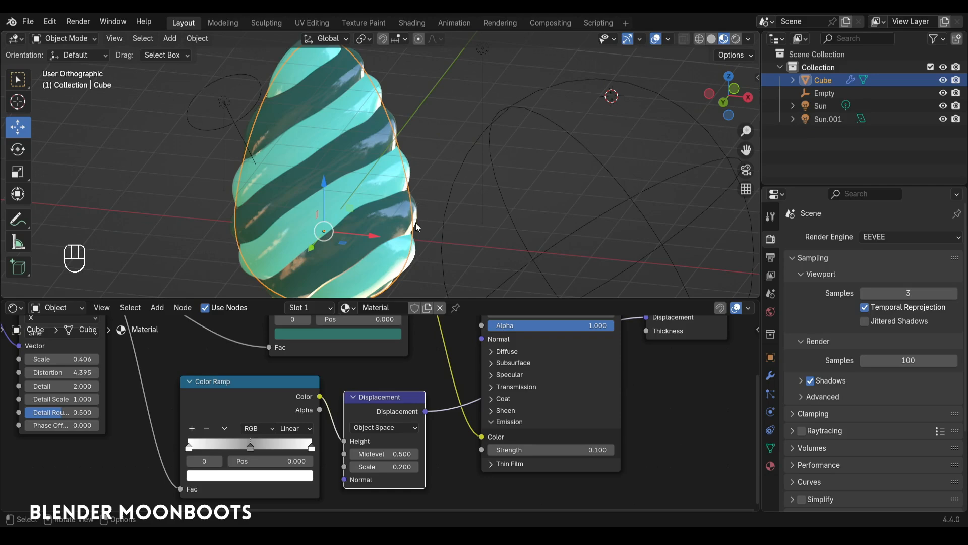
# Check the egg's undisplaced base mesh in solid shading and Edit Mode, and return to the material preview in Object Mode.
pyautogui.click(712, 39)
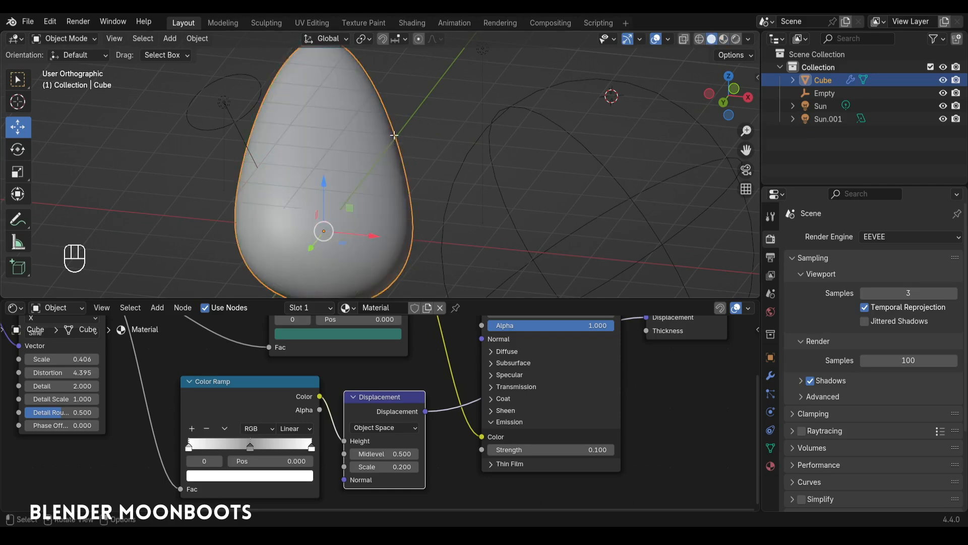
pyautogui.press('Tab')
pyautogui.keyDown('alt'); pyautogui.moveTo(393, 135); pyautogui.dragTo(397, 96); pyautogui.keyUp('alt')
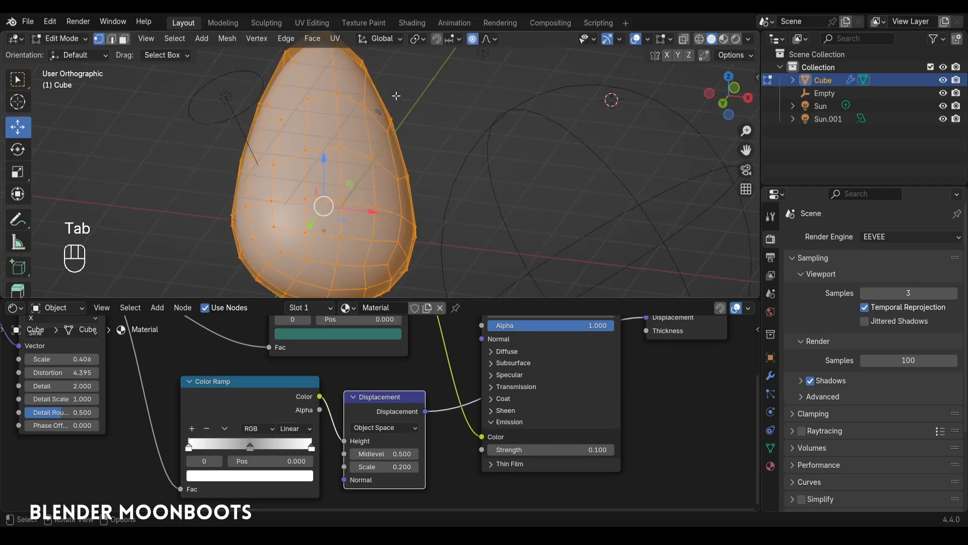
pyautogui.press('Tab')
pyautogui.click(724, 40)
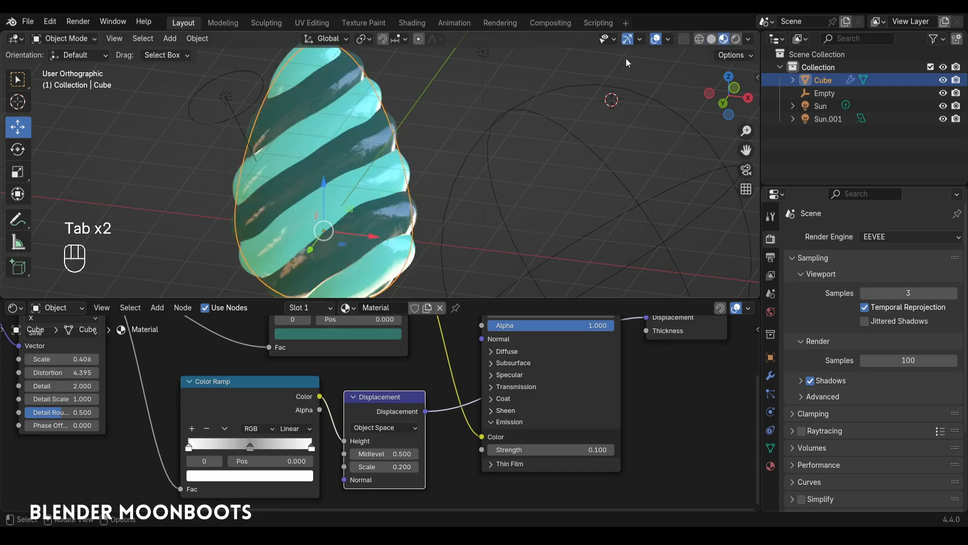
# Move the Displacement node slightly up and closer to the Principled BSDF.
pyautogui.keyDown('ctrl'); pyautogui.keyDown('alt'); pyautogui.moveTo(450, 134); pyautogui.dragTo(466, 153); pyautogui.keyUp('alt'); pyautogui.keyUp('ctrl')
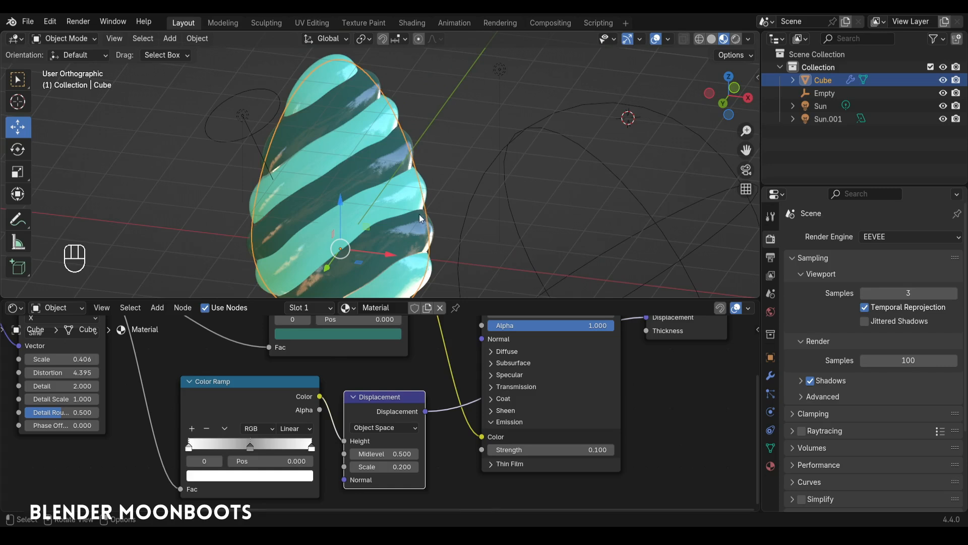
pyautogui.moveTo(395, 396); pyautogui.dragTo(414, 379)
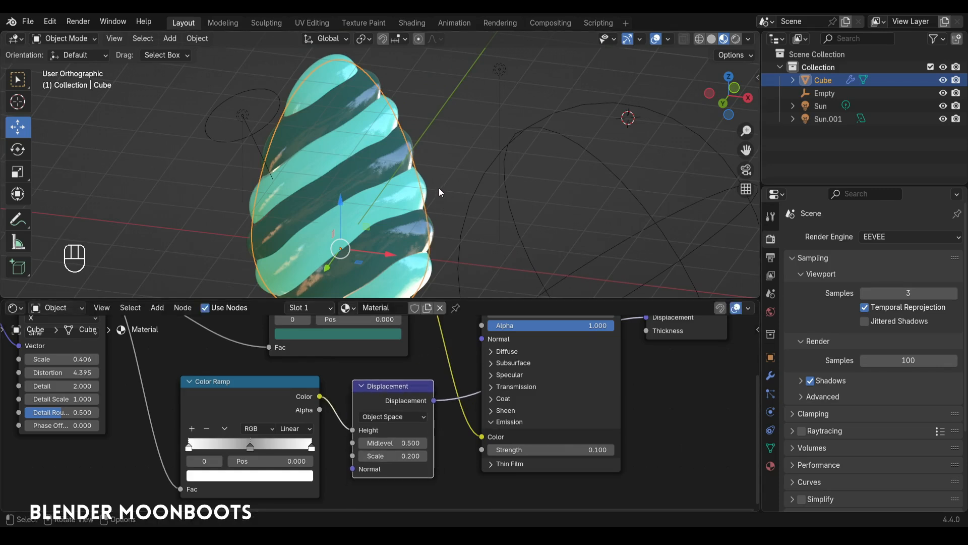
pyautogui.moveTo(441, 166)
pyautogui.keyDown('alt'); pyautogui.mouseDown(button='middle')
pyautogui.moveTo(465, 217)
pyautogui.moveTo(436, 242)
pyautogui.moveTo(469, 167)
pyautogui.moveTo(450, 163)
pyautogui.mouseUp(button='middle'); pyautogui.keyUp('alt')
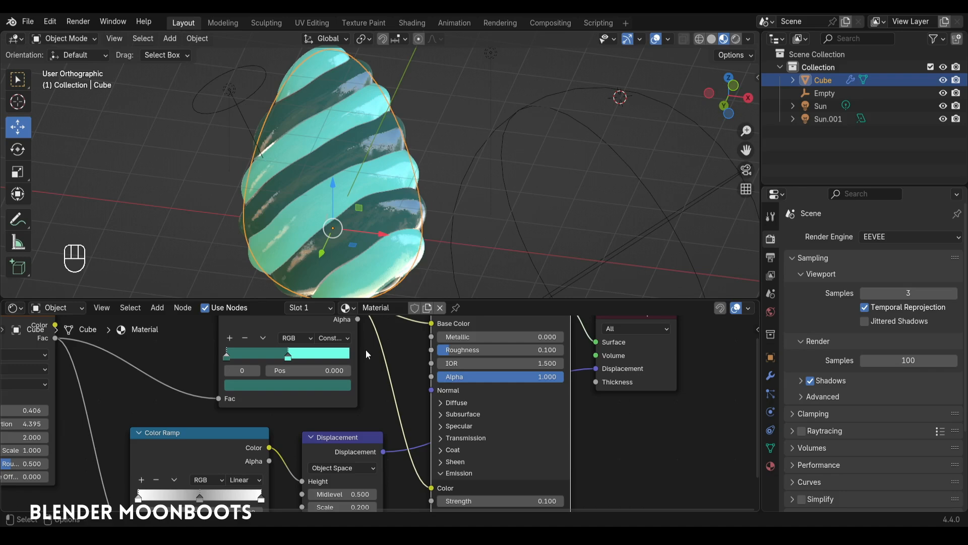
pyautogui.keyDown('alt'); pyautogui.moveTo(389, 180); pyautogui.dragTo(392, 153, button='middle'); pyautogui.keyUp('alt')
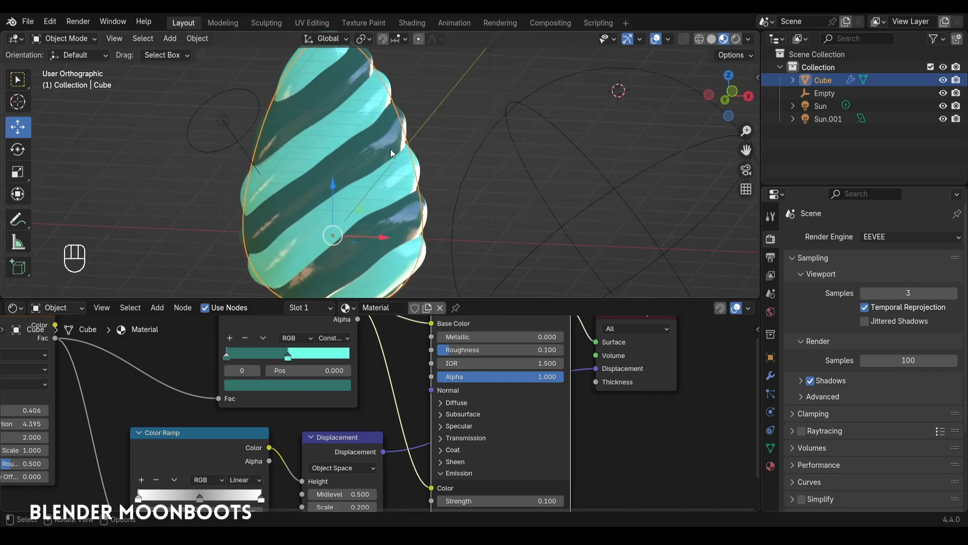
# Preview the lower Color Ramp's output on the egg and restore the Principled BSDF as the material's surface.
pyautogui.moveTo(376, 296); pyautogui.dragTo(376, 208)
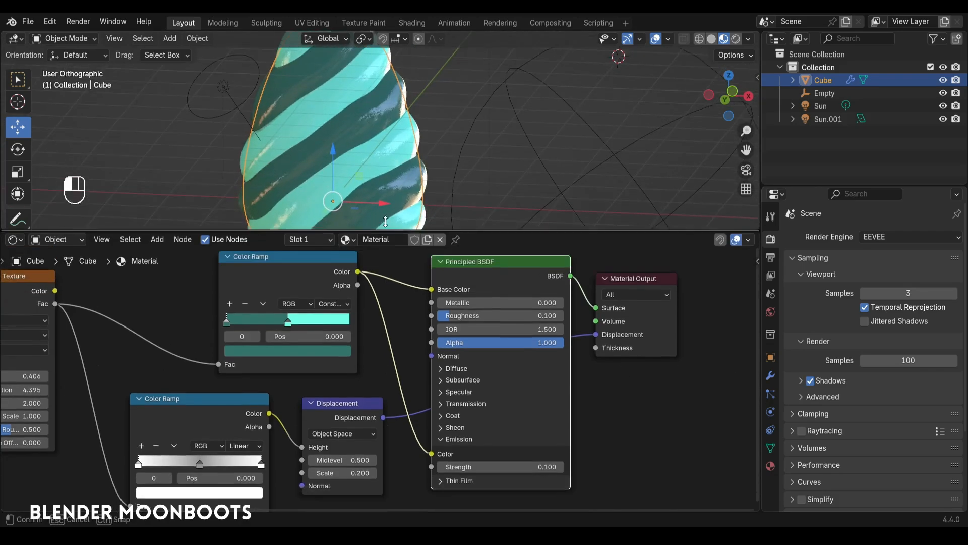
pyautogui.keyDown('ctrl'); pyautogui.keyDown('shift'); pyautogui.click(222, 390); pyautogui.keyUp('shift'); pyautogui.keyUp('ctrl')
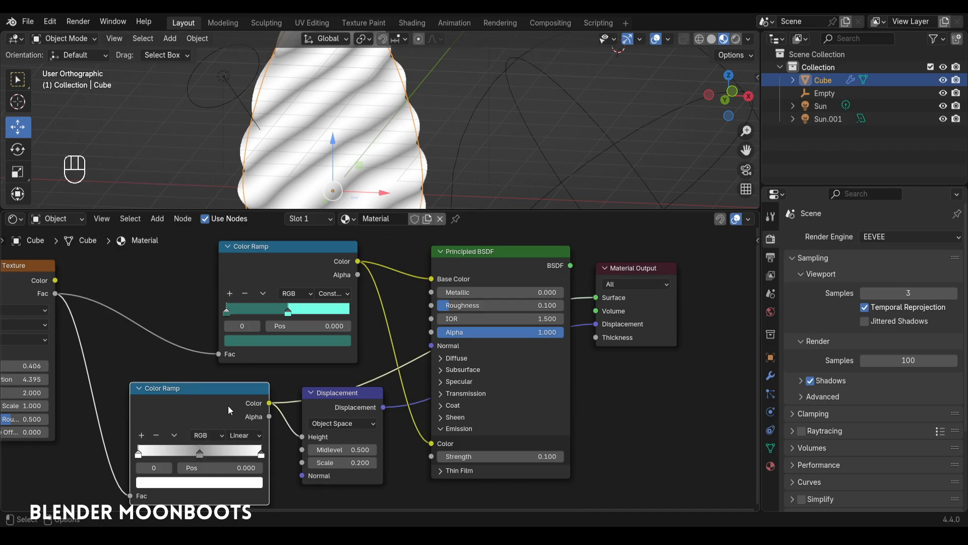
pyautogui.keyDown('ctrl'); pyautogui.keyDown('shift'); pyautogui.click(470, 250); pyautogui.keyUp('shift'); pyautogui.keyUp('ctrl')
pyautogui.moveTo(463, 207); pyautogui.dragTo(457, 287)
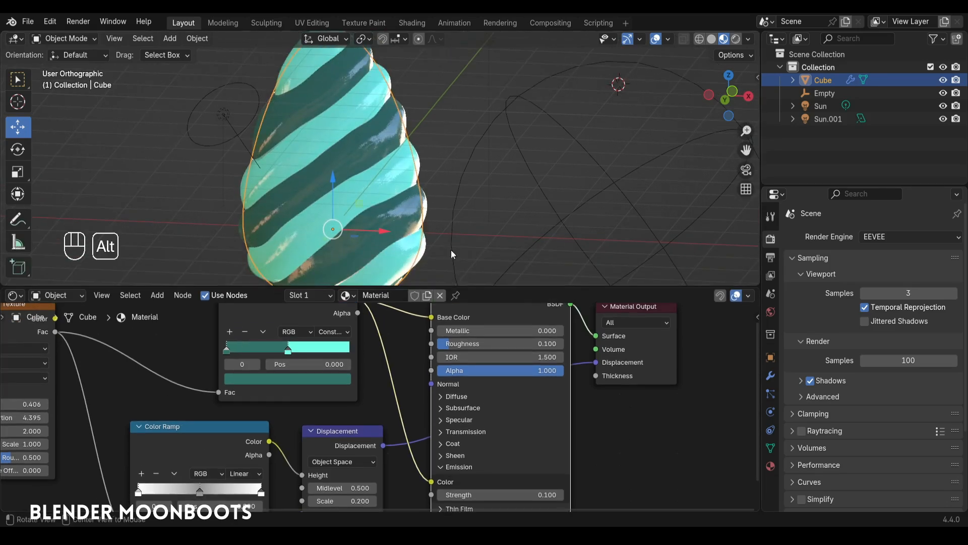
pyautogui.keyDown('alt'); pyautogui.moveTo(450, 249); pyautogui.dragTo(473, 219, button='middle'); pyautogui.keyUp('alt')
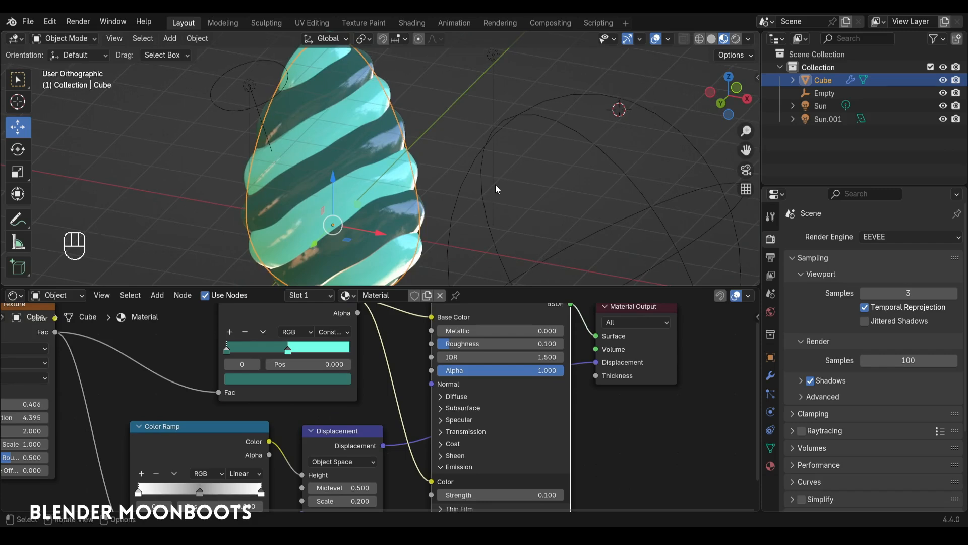